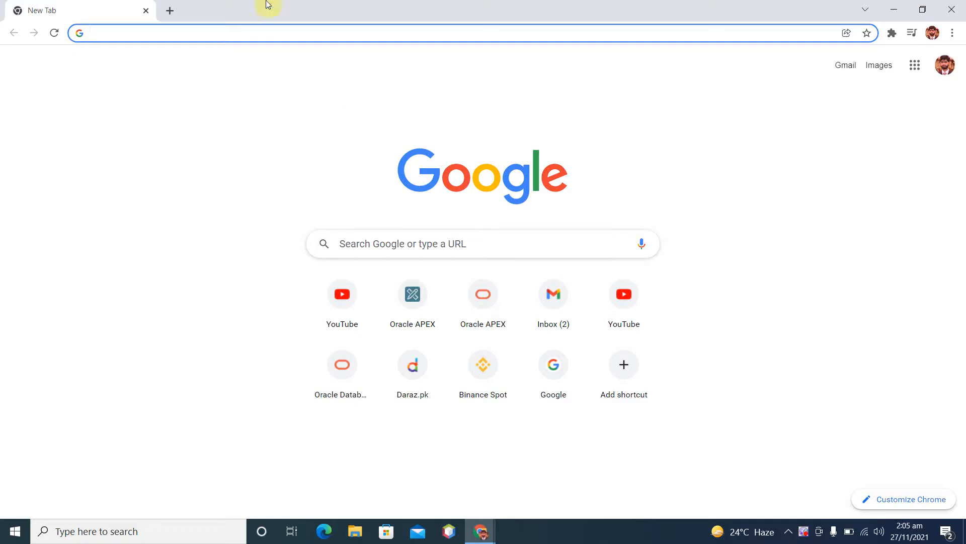
# Step: Load localhost:8080/ords in Chrome to reach the Oracle APEX sign-in page
pyautogui.click(360, 34)
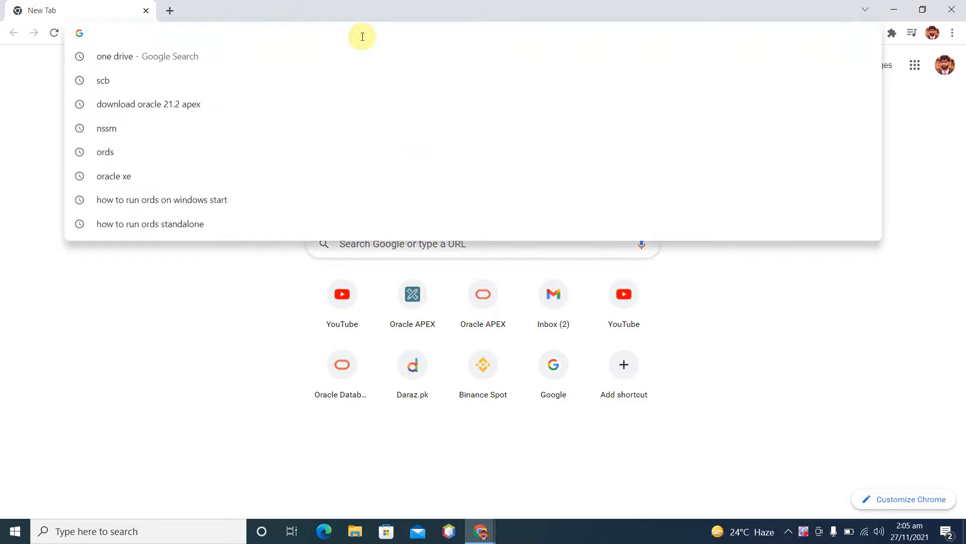
pyautogui.write('localhost:8080/ords')
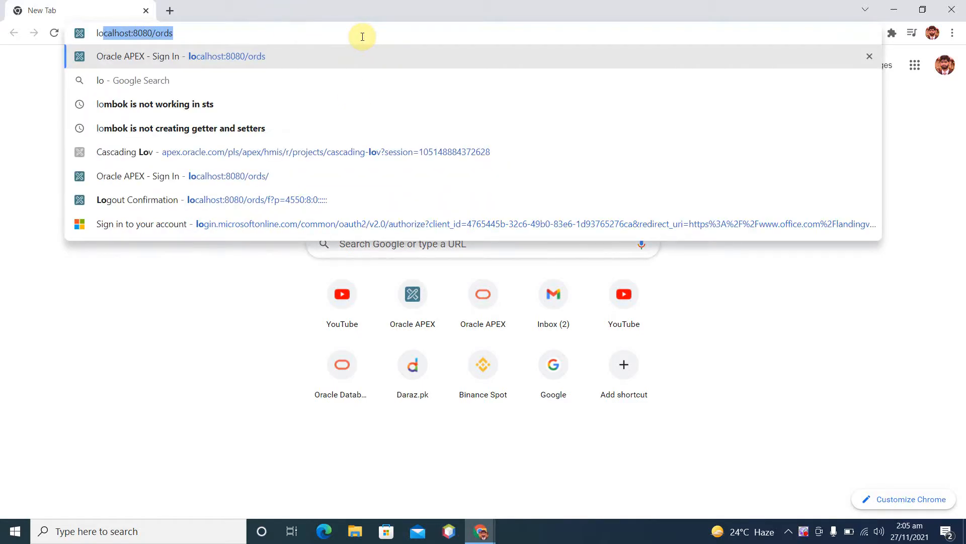
pyautogui.press('Right')
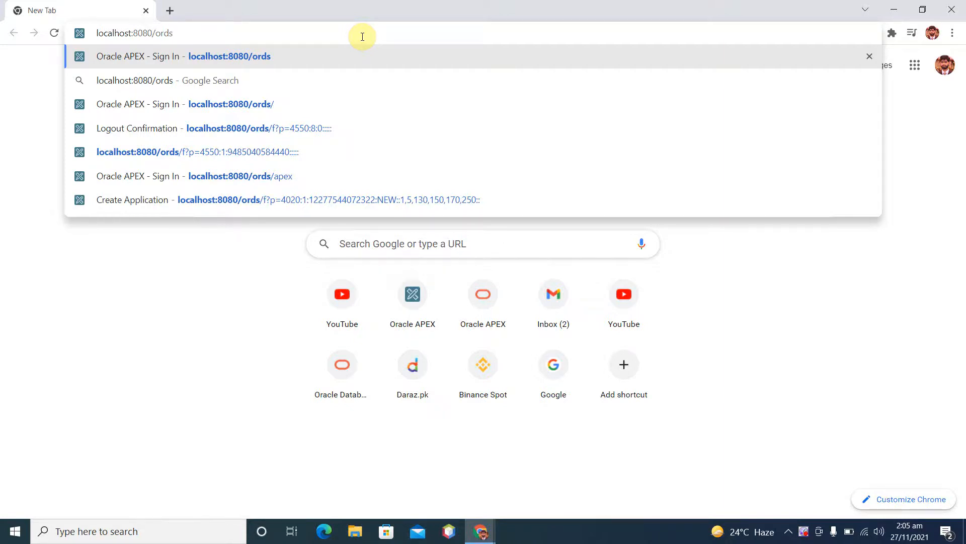
pyautogui.press('Return')
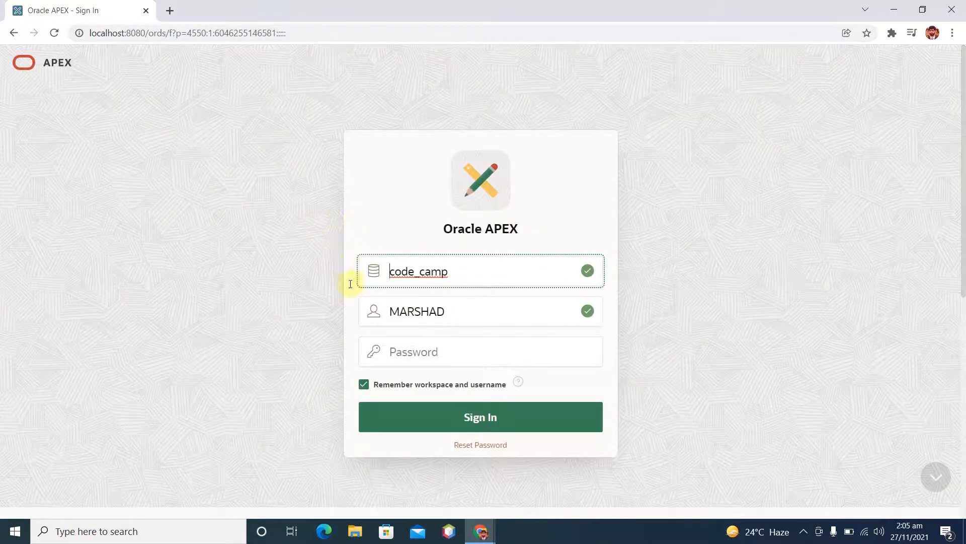
# Step: Sign in to the code_camp workspace by entering the account password
pyautogui.click(436, 354)
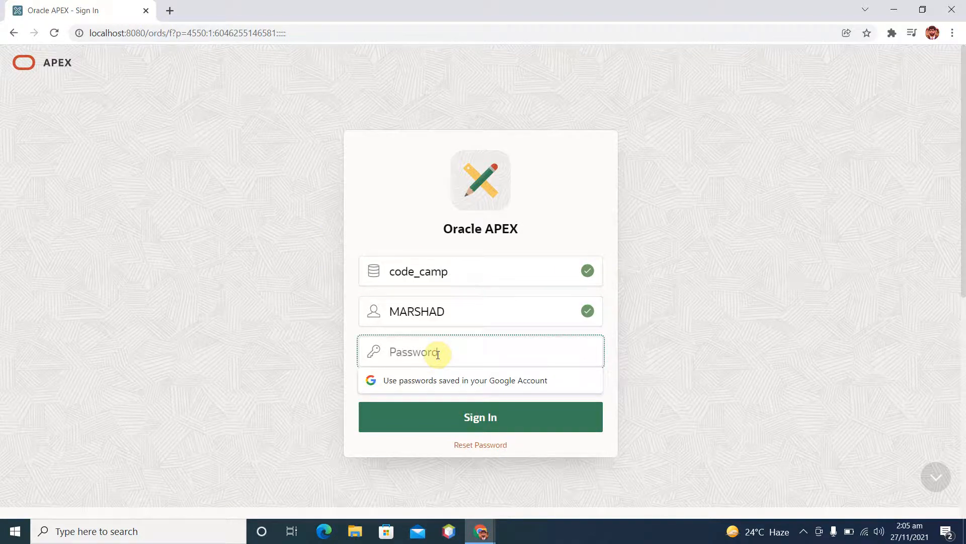
pyautogui.click(465, 304)
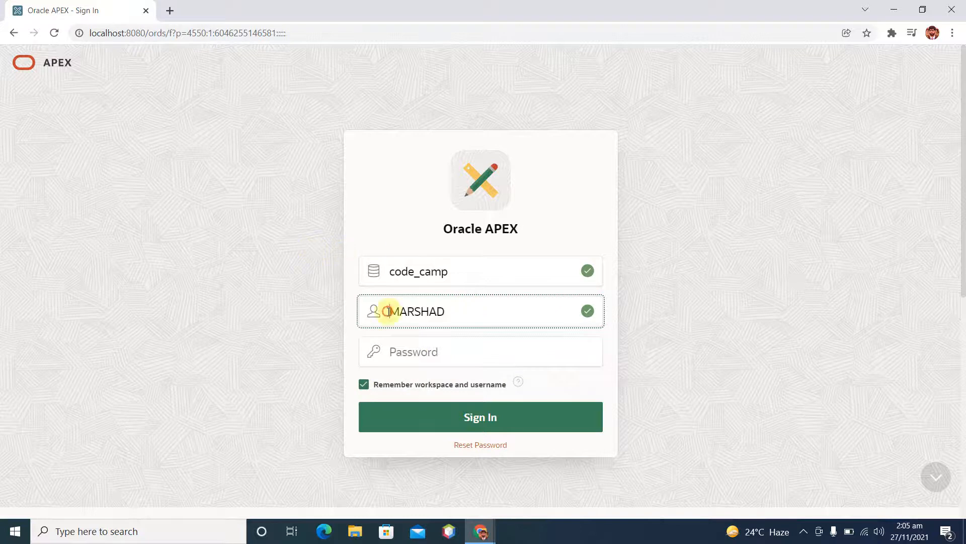
pyautogui.moveTo(380, 310); pyautogui.dragTo(455, 313)
pyautogui.click(423, 353)
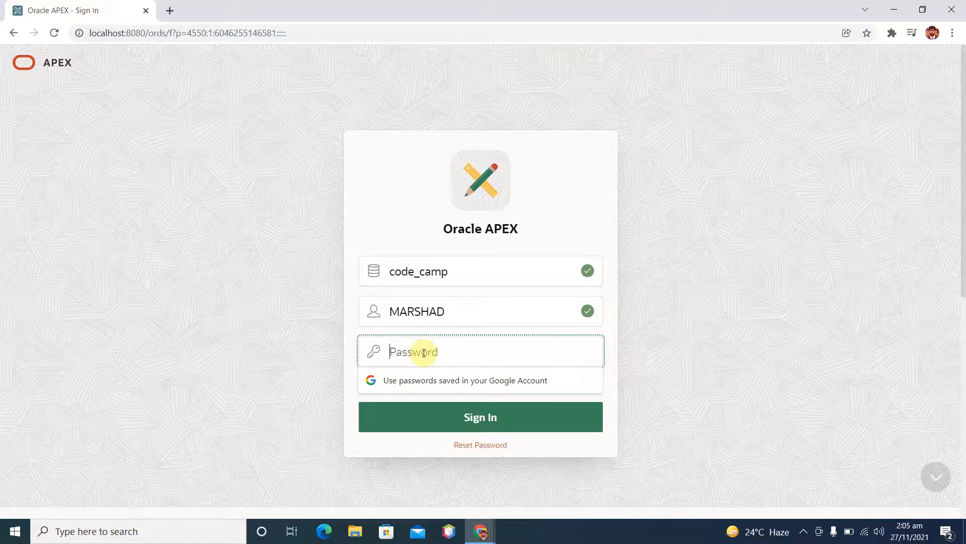
pyautogui.write('•••')
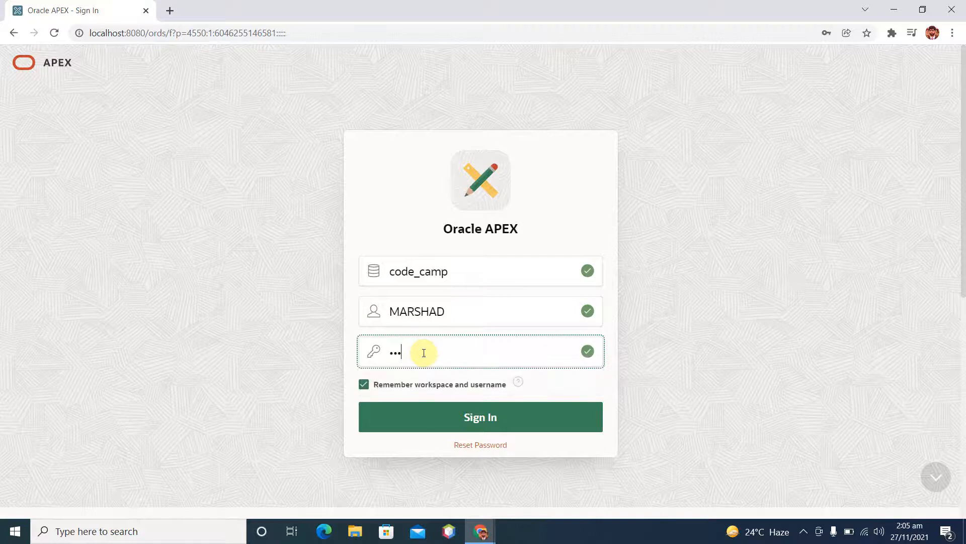
pyautogui.write('••••••')
pyautogui.press('Return')
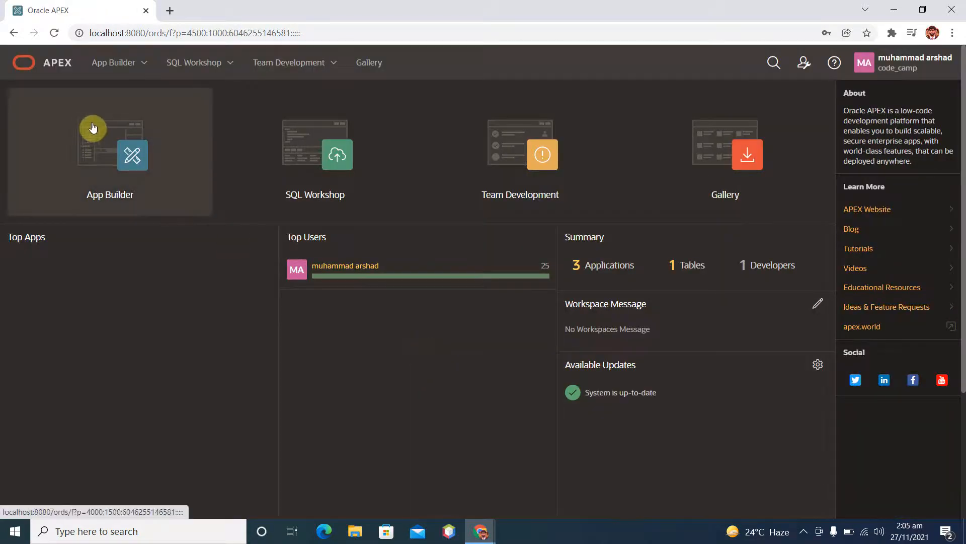
# Step: Start a New Application from App Builder's Create page
pyautogui.click(117, 161)
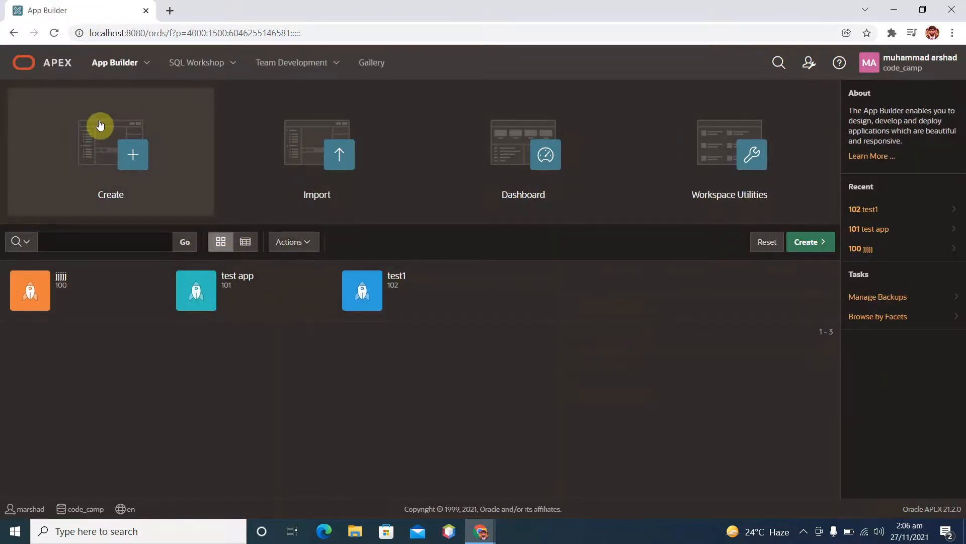
pyautogui.click(124, 156)
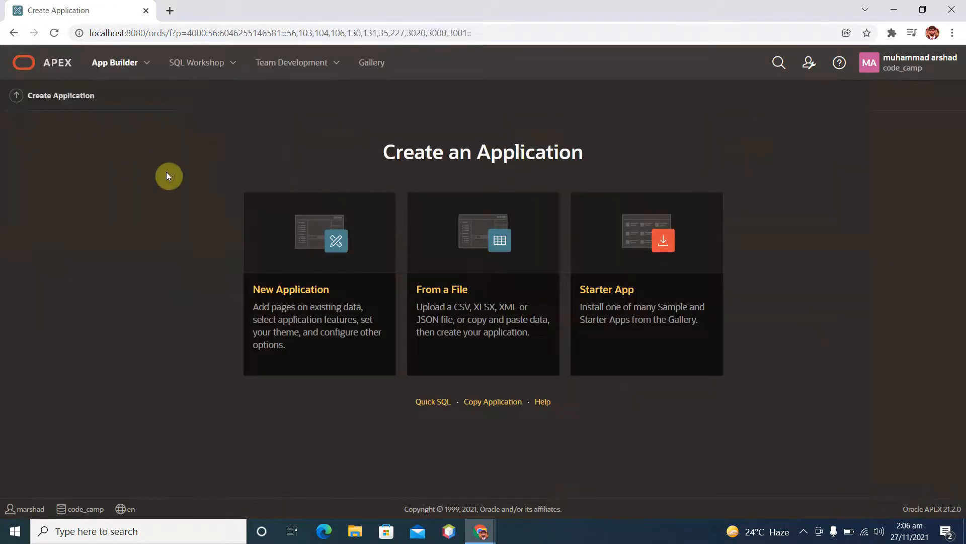
pyautogui.click(283, 317)
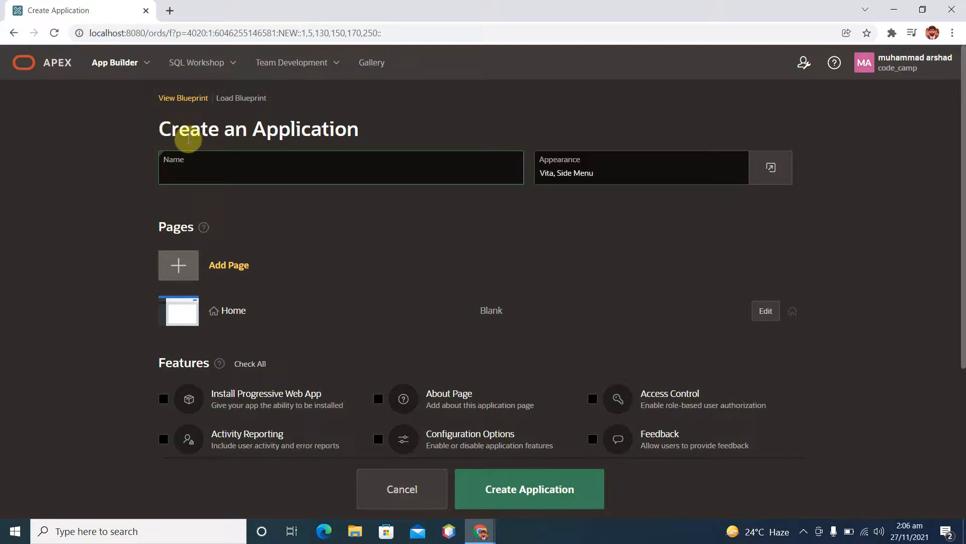
# Step: Enter CODE CAMP LEARNING as the application name, correcting a typo along the way
pyautogui.write('CODE_CAMP')
pyautogui.press('BackSpace')
pyautogui.press('BackSpace')
pyautogui.press('BackSpace')
pyautogui.press('BackSpace')
pyautogui.write('CAMP LEAR')
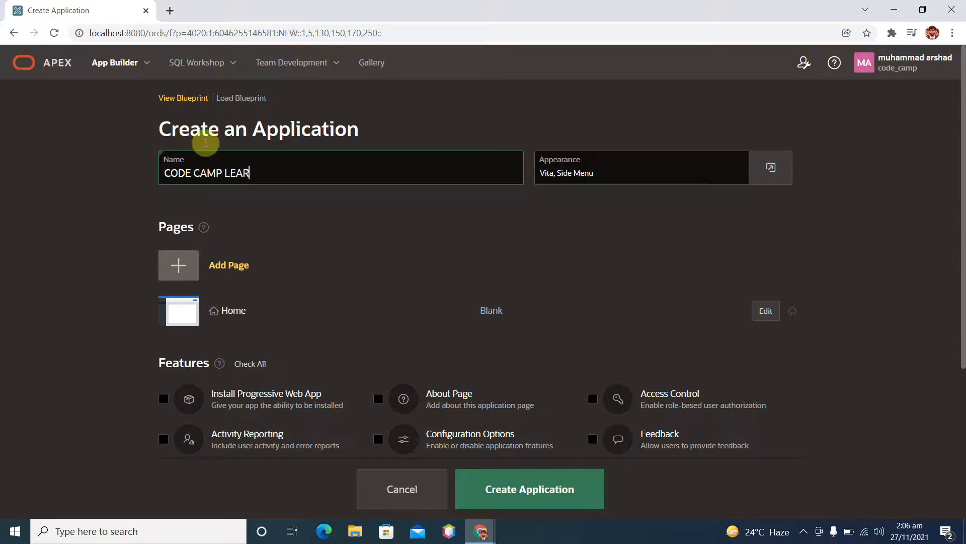
pyautogui.write('NING')
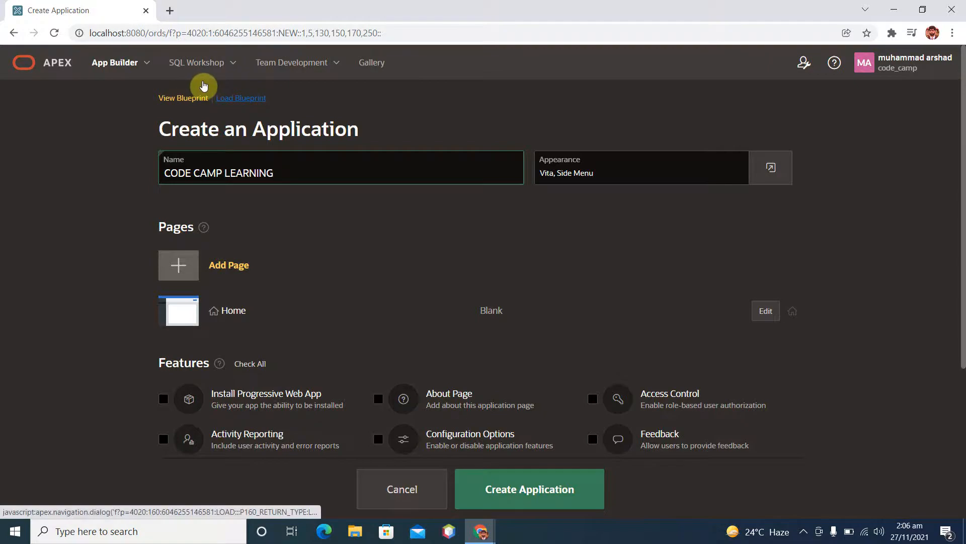
pyautogui.click(252, 101)
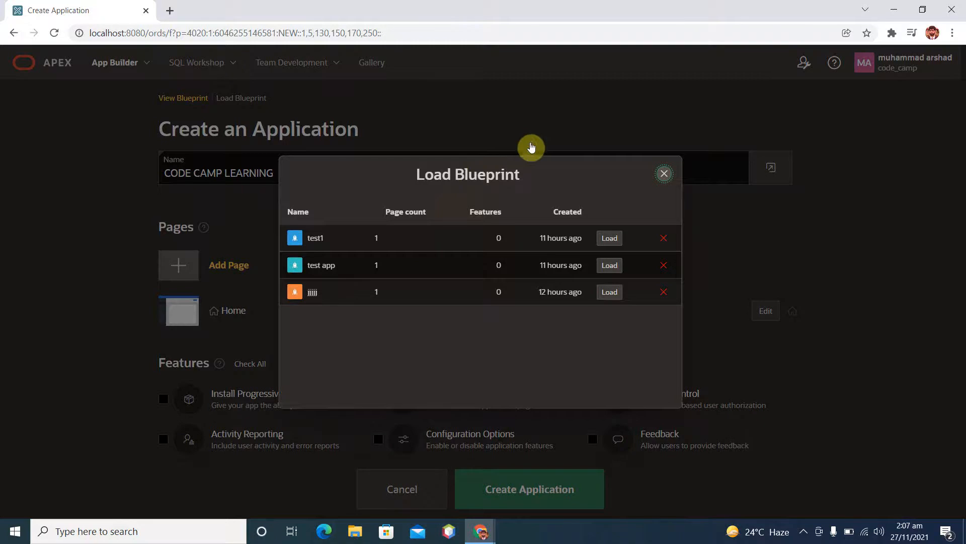
pyautogui.click(664, 176)
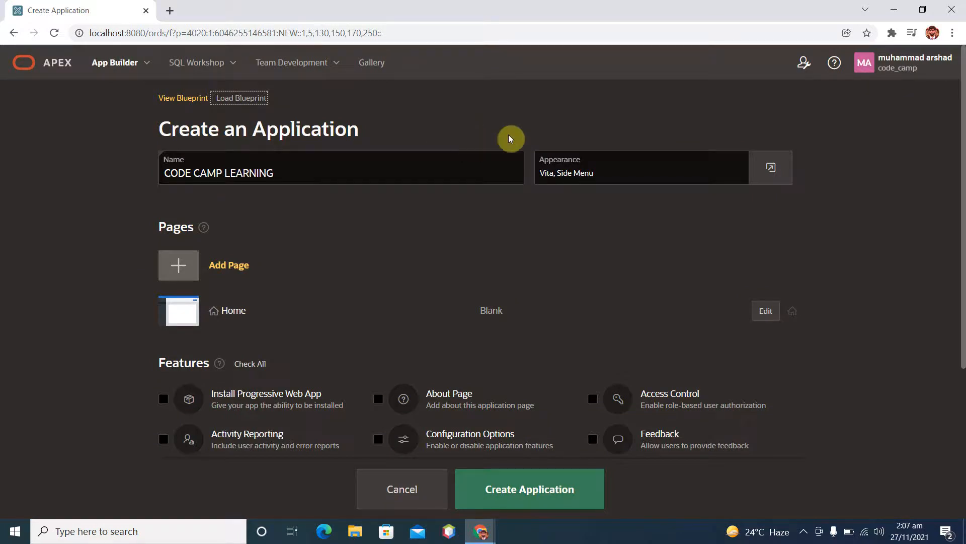
# Step: Set the application icon to a teal gear and save the appearance settings
pyautogui.click(771, 171)
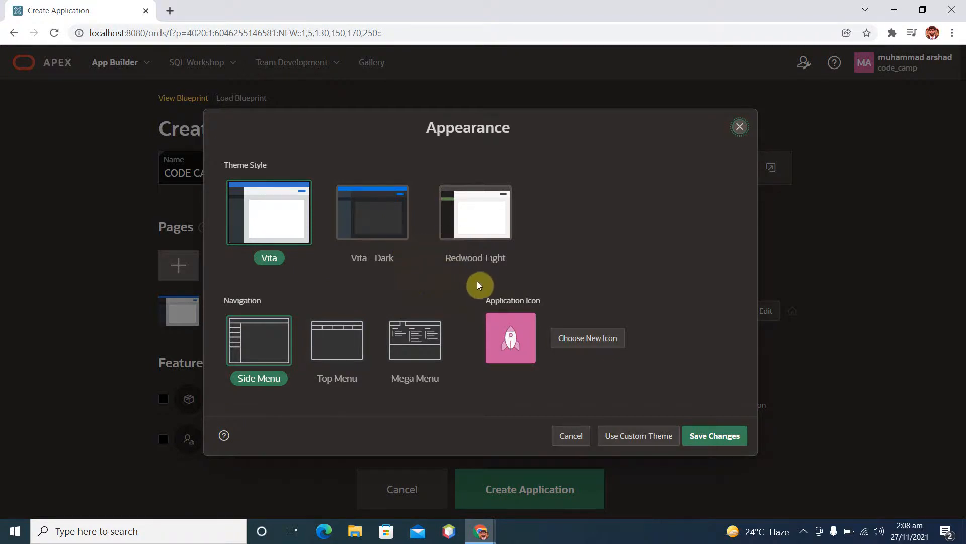
pyautogui.click(597, 339)
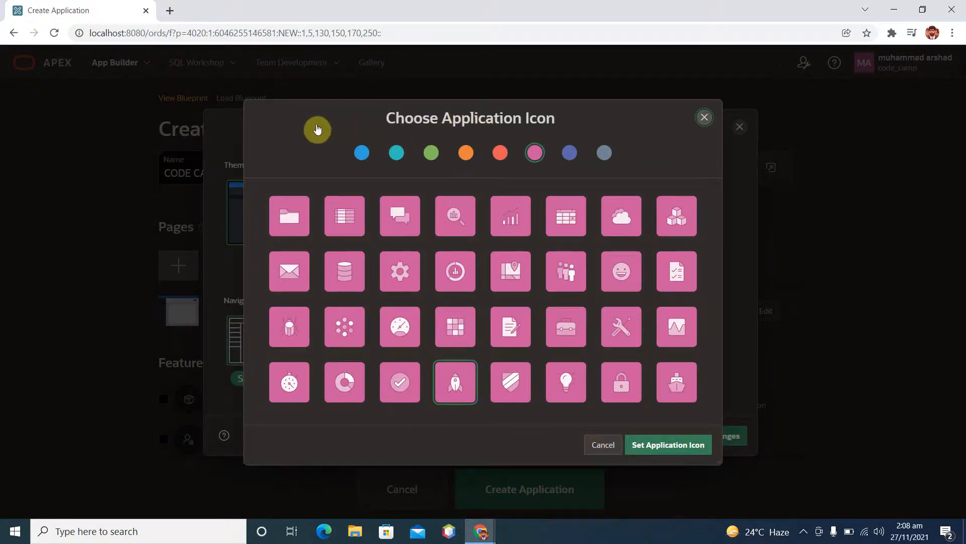
pyautogui.click(396, 155)
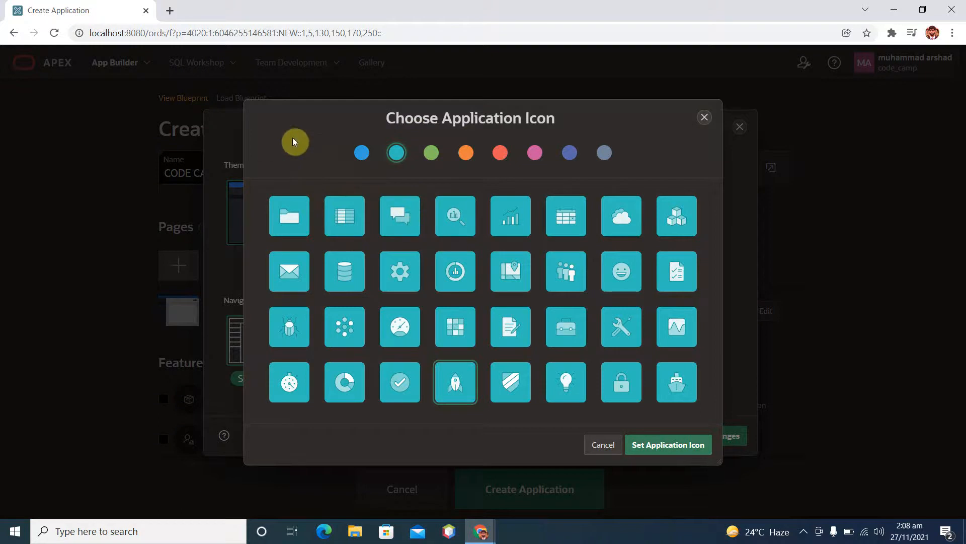
pyautogui.click(361, 152)
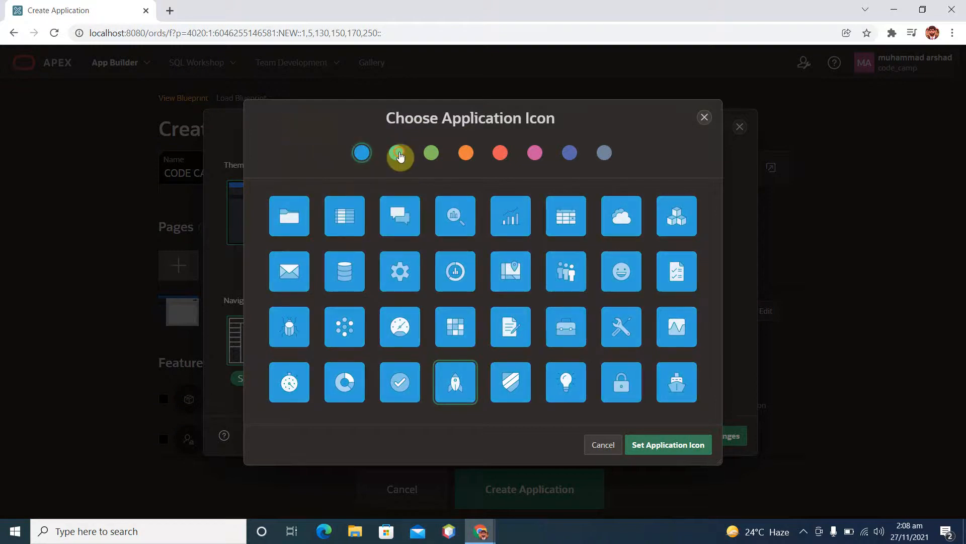
pyautogui.click(397, 152)
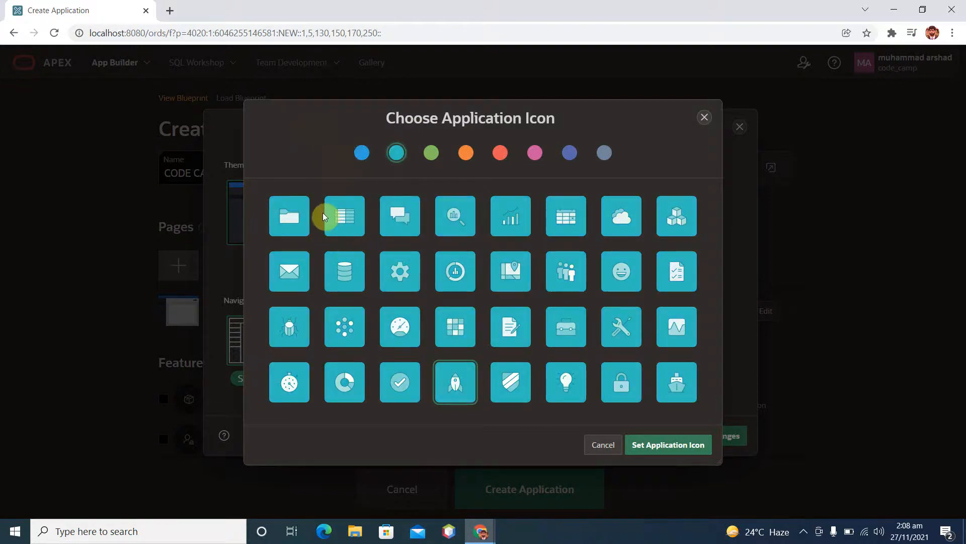
pyautogui.click(401, 269)
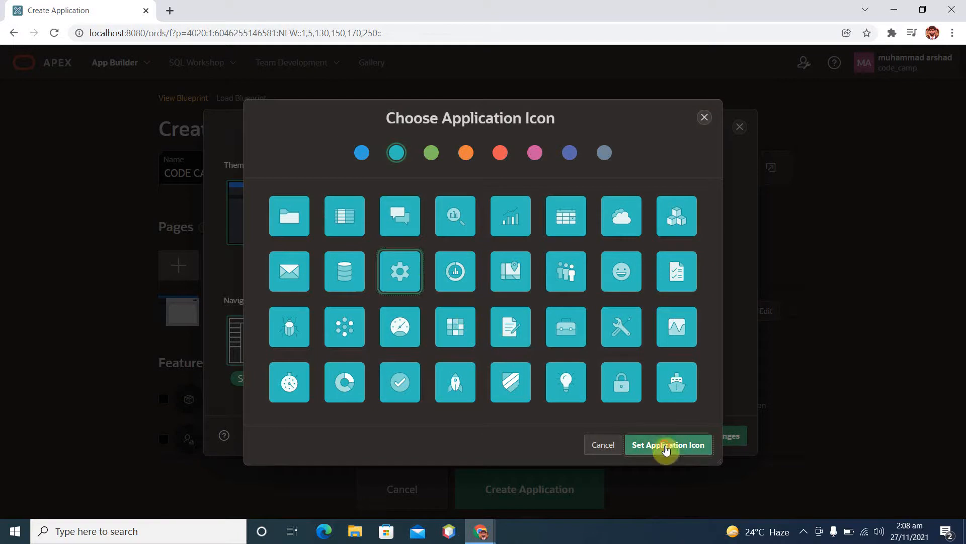
pyautogui.click(668, 446)
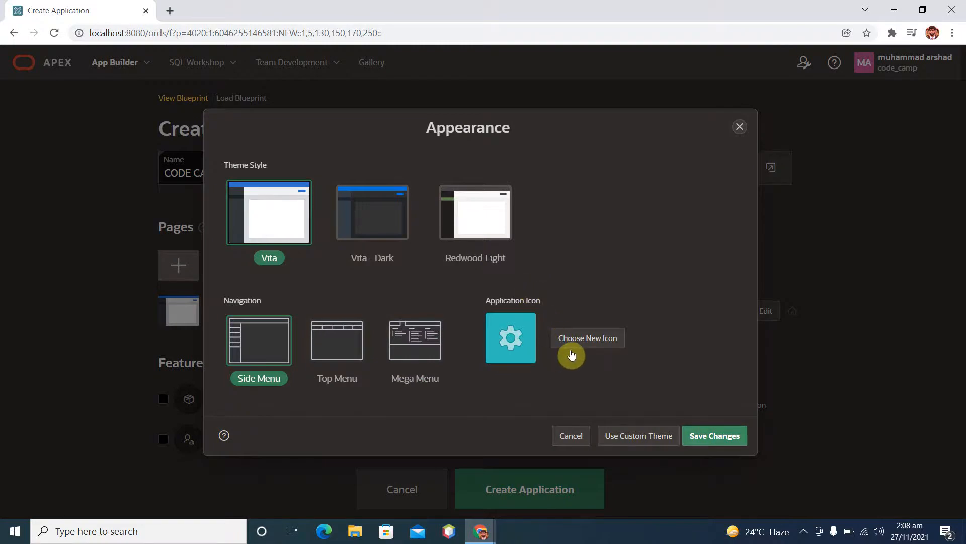
pyautogui.click(713, 436)
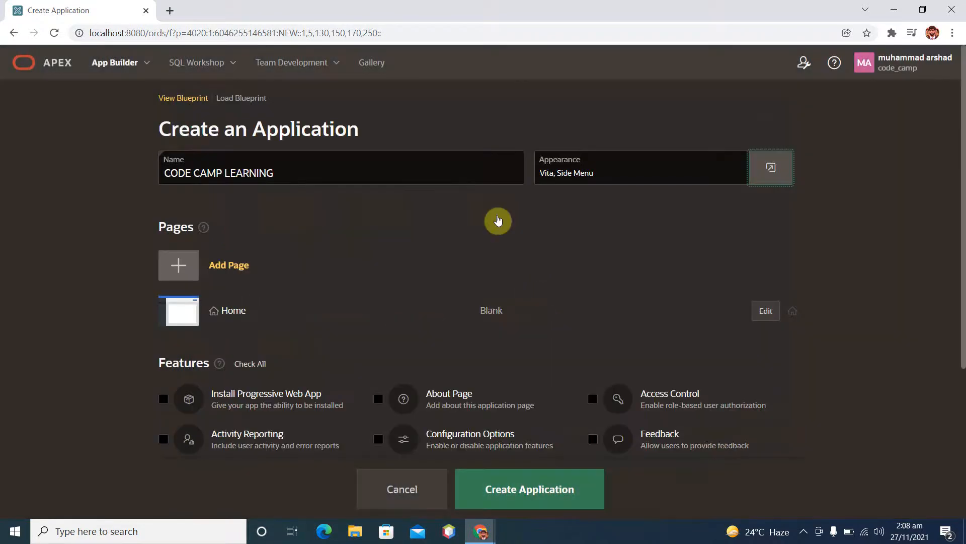
# Step: Scroll down to the Settings section showing application ID 104 and schema CODE_CAMP
pyautogui.scroll(-3, 497, 219)
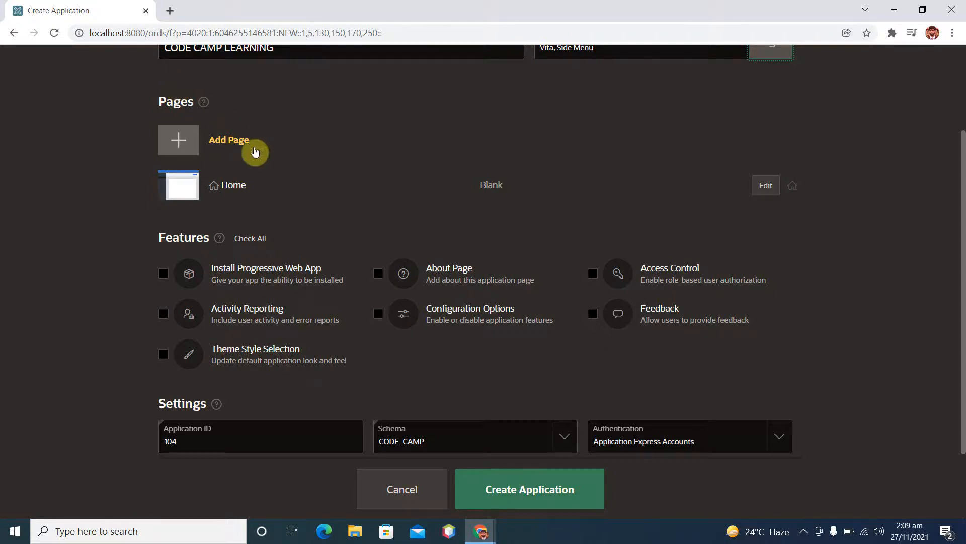
# Step: Scroll further to see the seven unchecked Features and English (en) language
pyautogui.scroll(-2, 254, 149)
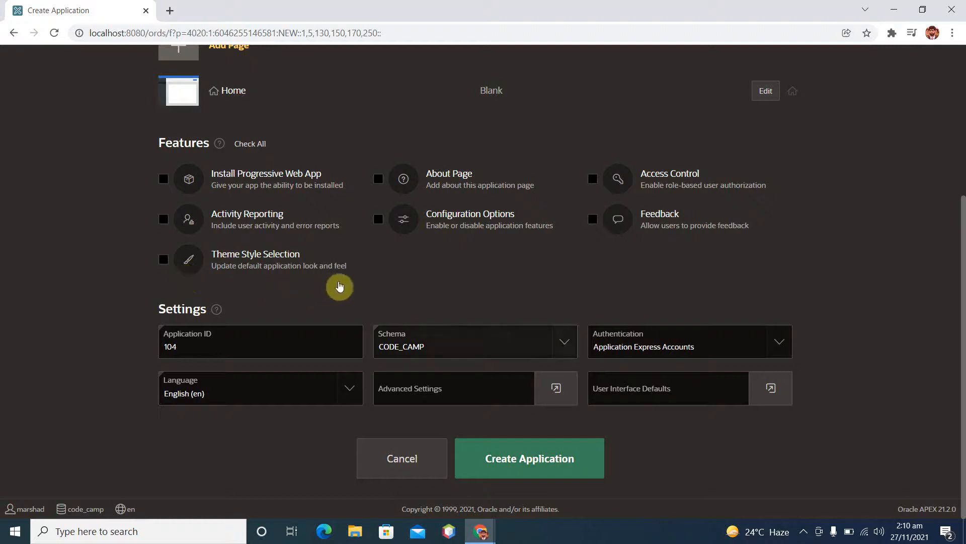
pyautogui.click(564, 344)
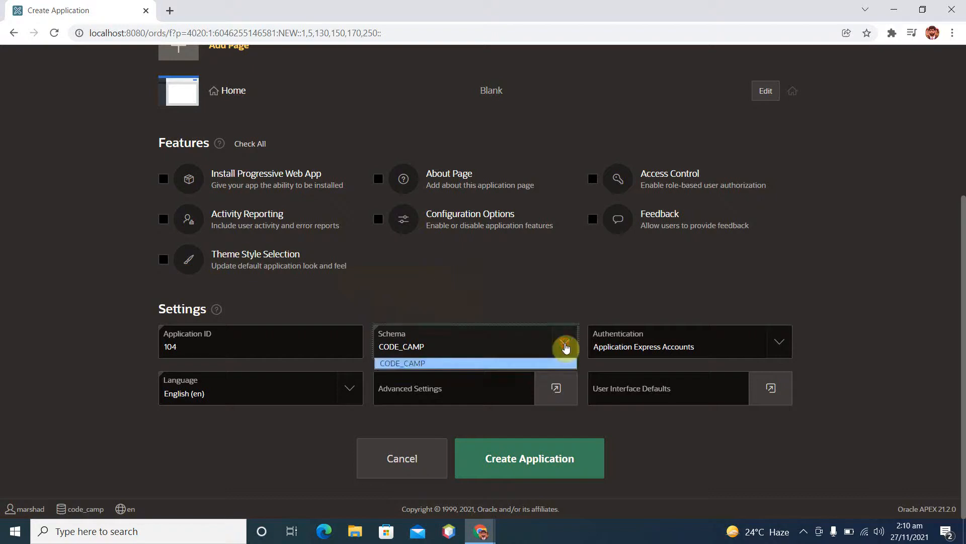
pyautogui.click(565, 346)
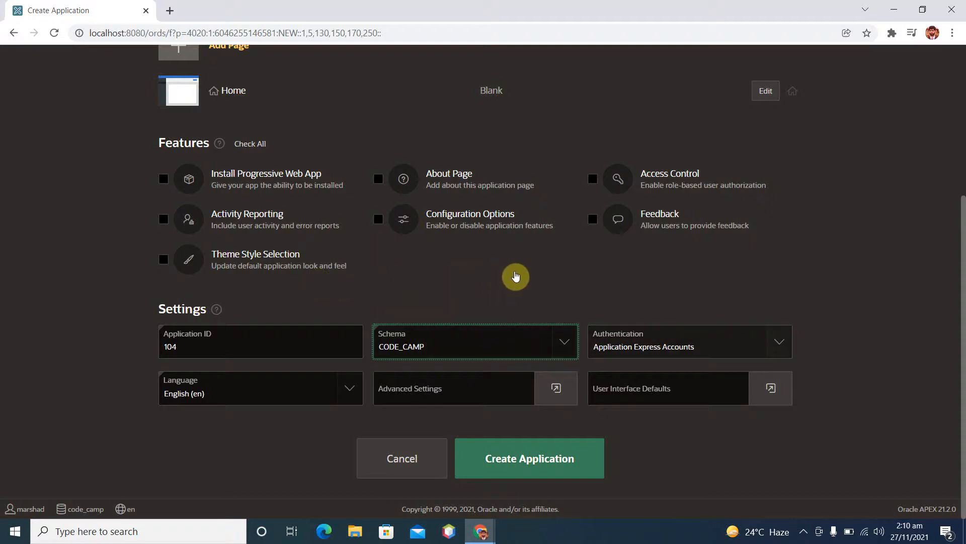
pyautogui.click(644, 344)
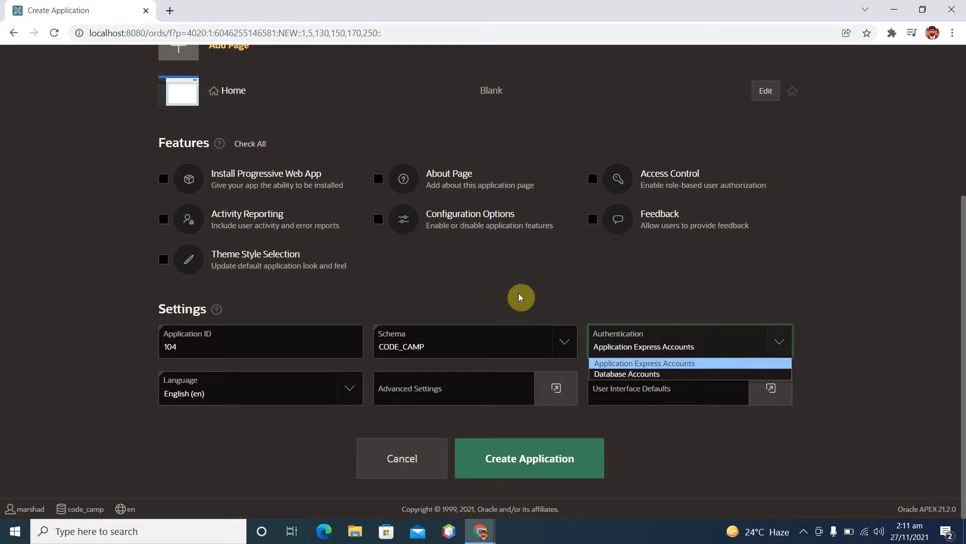
pyautogui.press('Down')
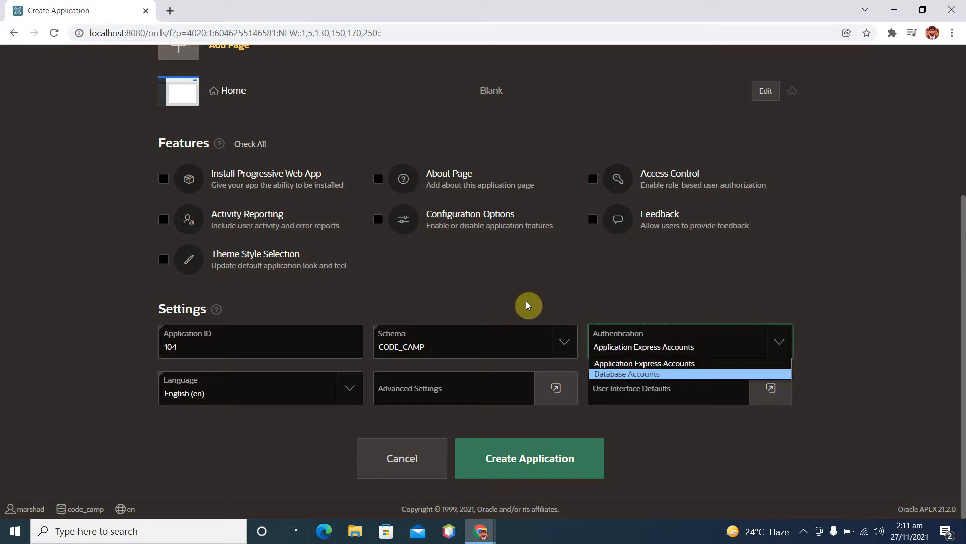
pyautogui.press('Up')
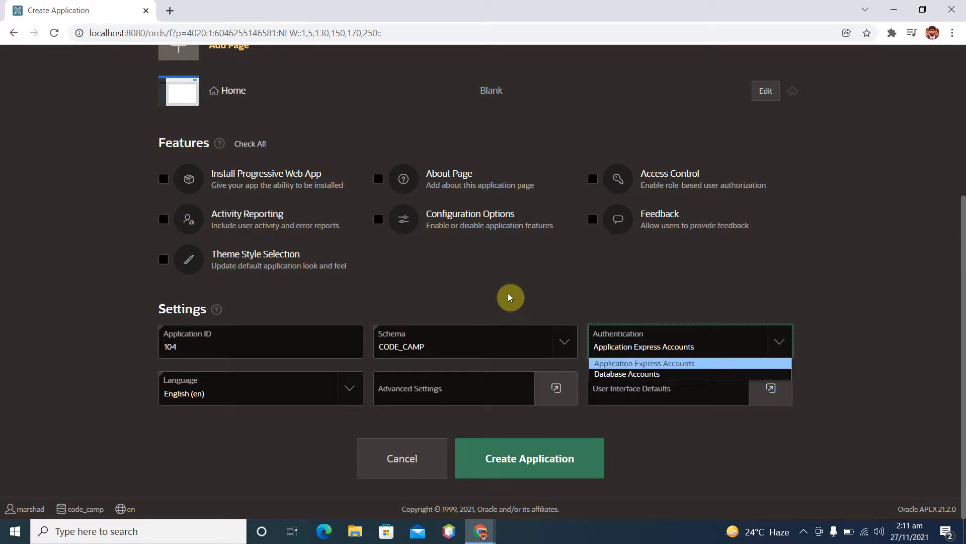
pyautogui.click(635, 365)
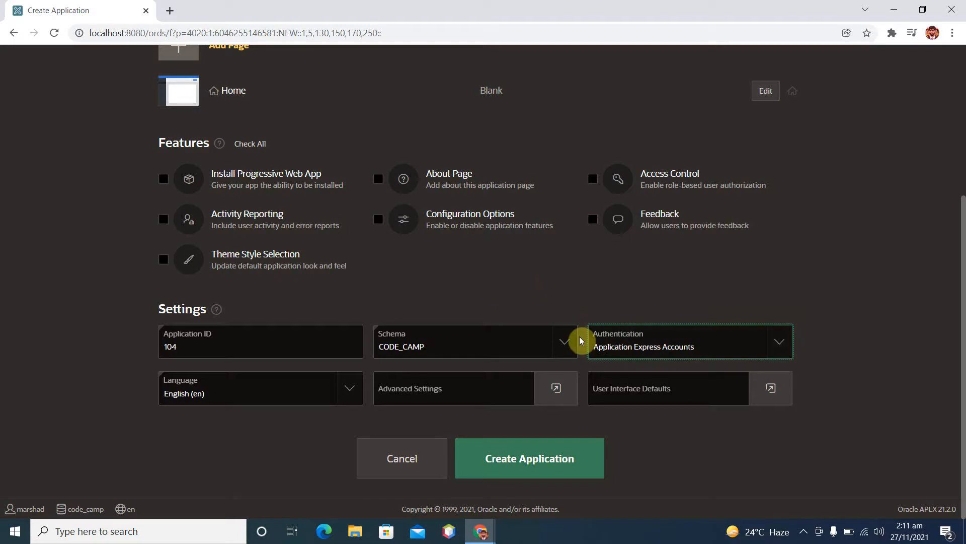
# Step: Review the English (en) language setting, then bring up the Advanced Settings dialog
pyautogui.scroll(3, 579, 336)
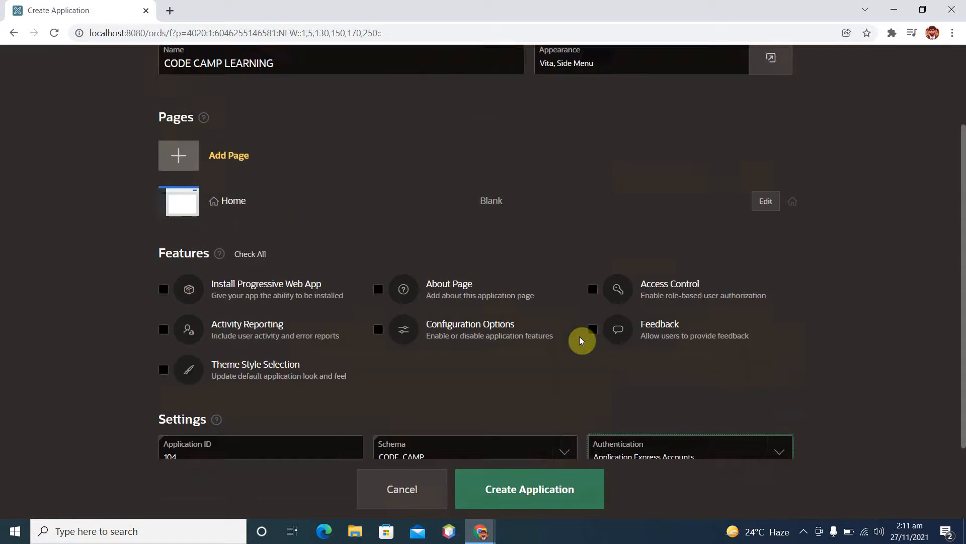
pyautogui.scroll(-3, 579, 336)
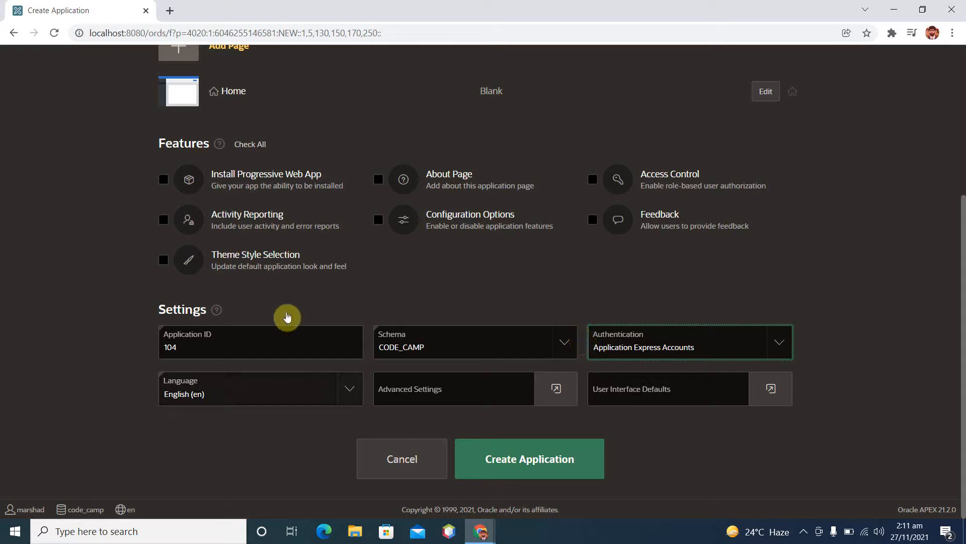
pyautogui.click(357, 393)
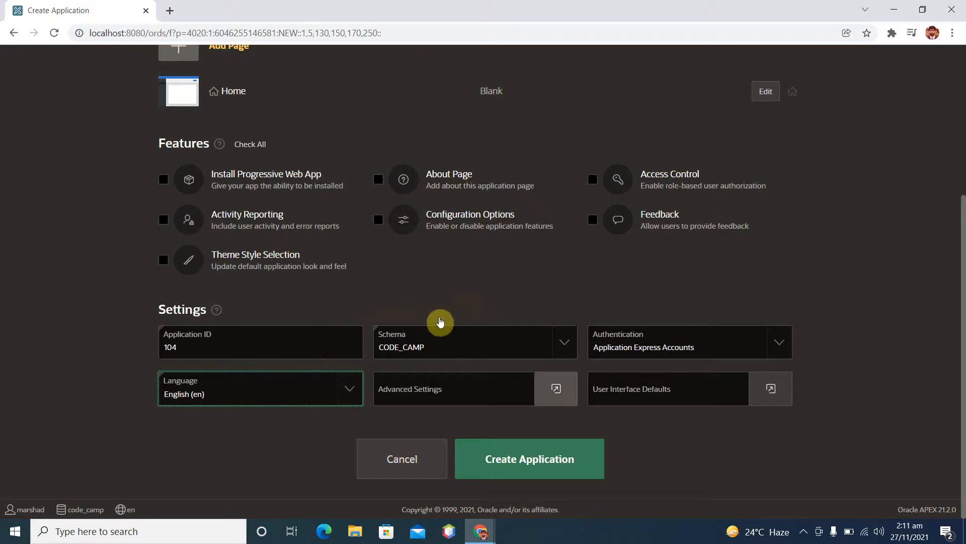
pyautogui.click(549, 394)
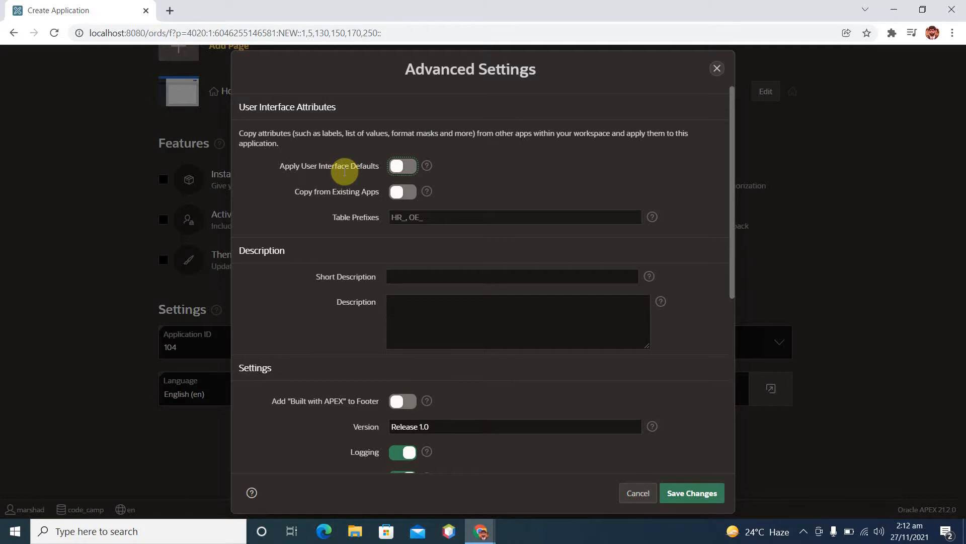
# Step: Look through the Advanced Settings dialog and save it unchanged
pyautogui.scroll(-6, 345, 172)
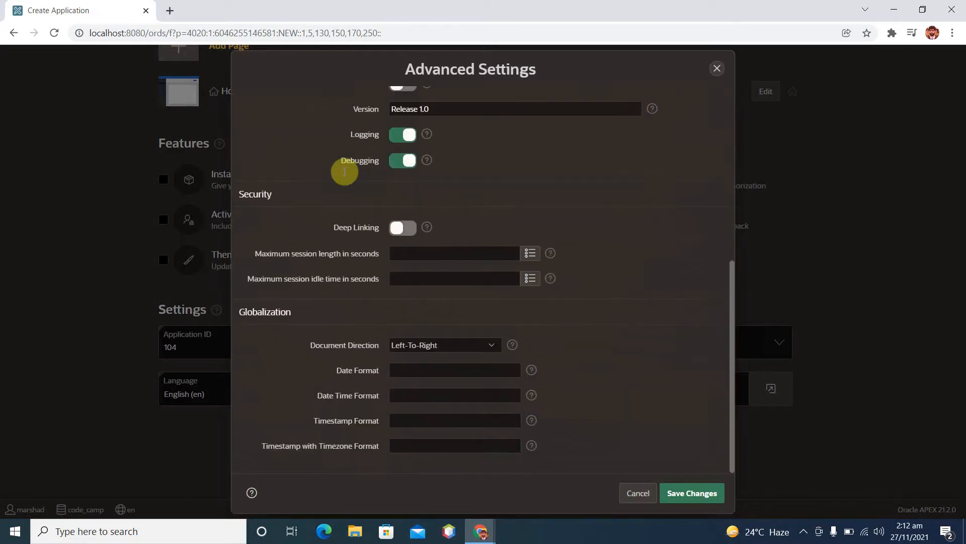
pyautogui.scroll(6, 344, 171)
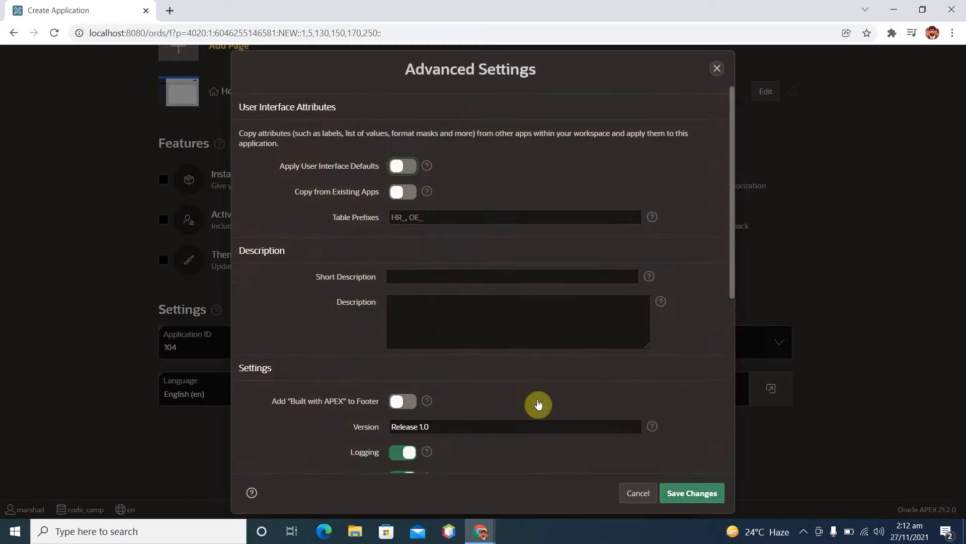
pyautogui.click(684, 495)
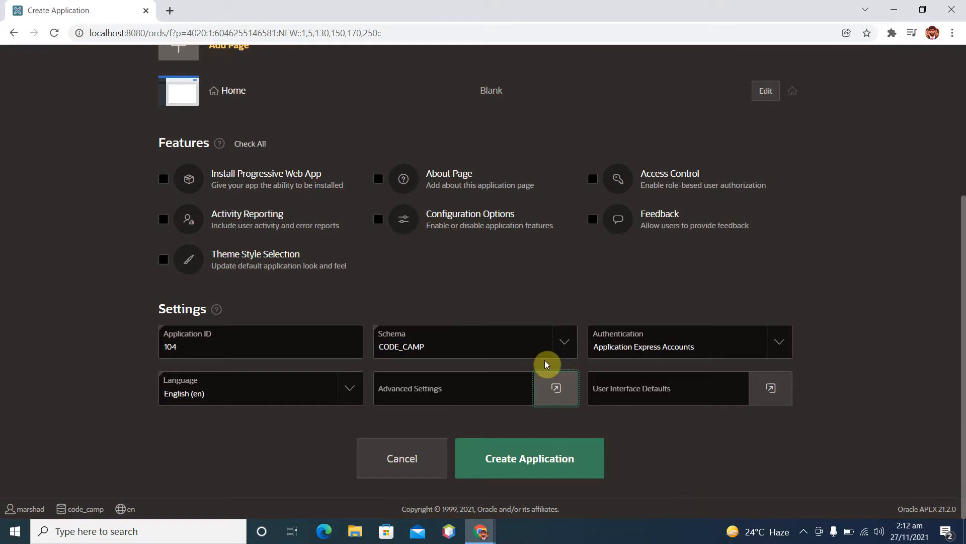
# Step: Create application 104, CODE CAMP LEARNING, and run it in a new tab
pyautogui.click(521, 458)
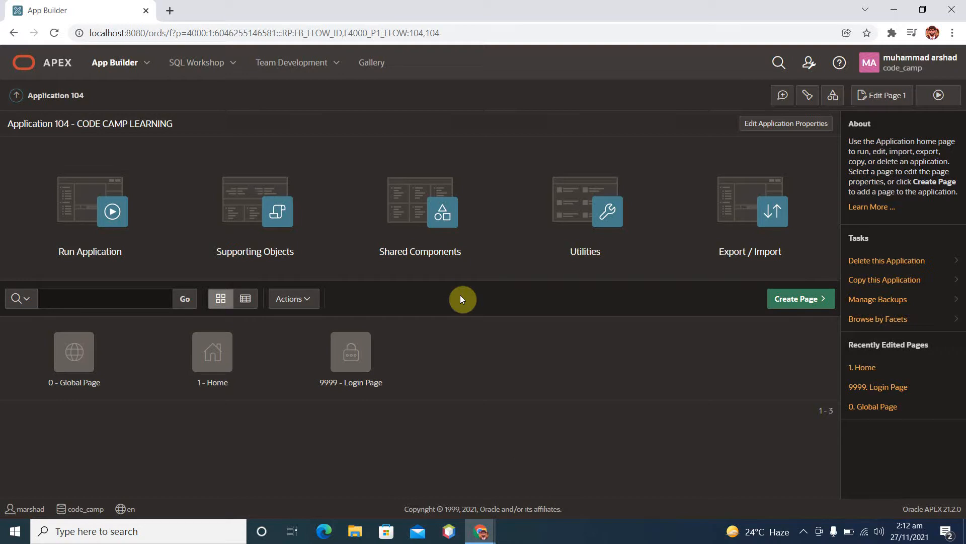
pyautogui.click(83, 172)
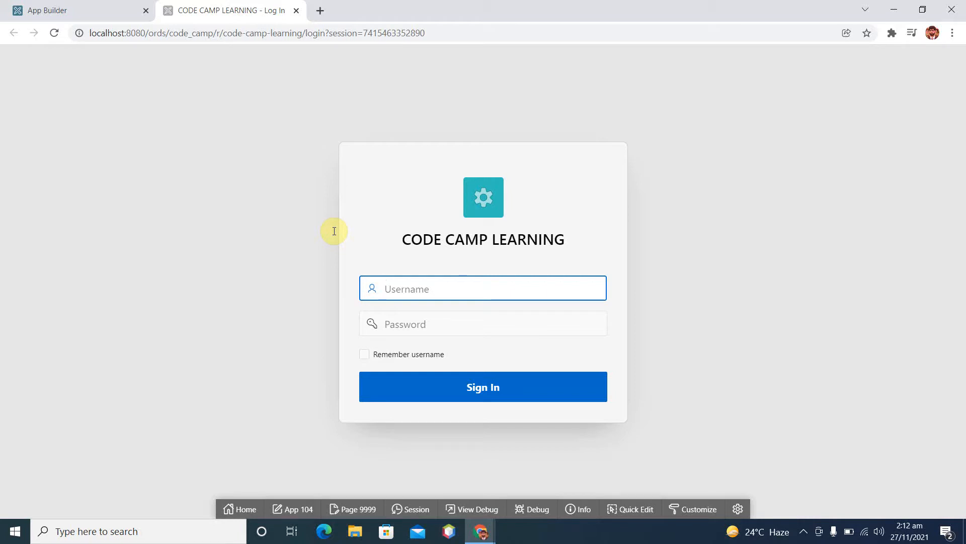
# Step: Sign in to CODE CAMP LEARNING with the account username and password, ticking remember username
pyautogui.write('marshad')
pyautogui.press('Tab')
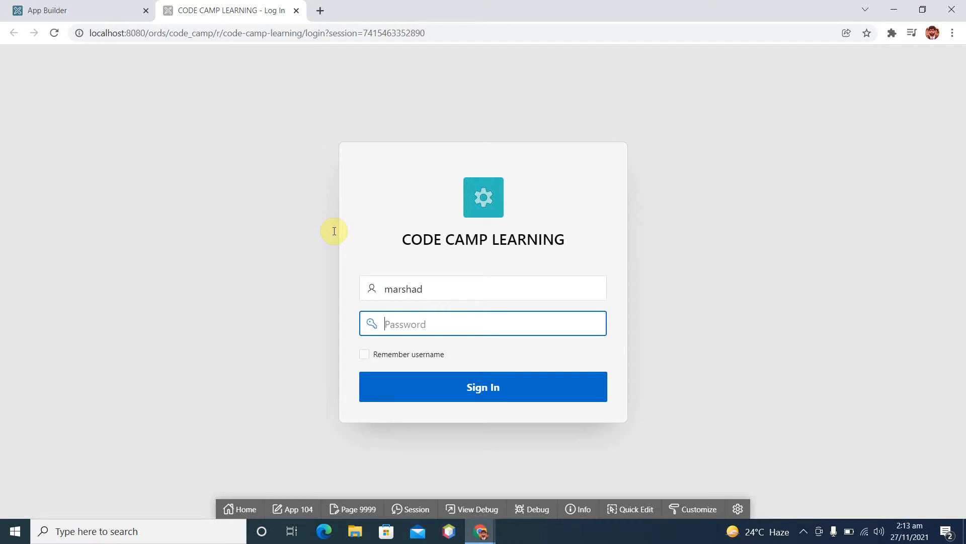
pyautogui.write('••••••••')
pyautogui.click(365, 354)
pyautogui.click(448, 394)
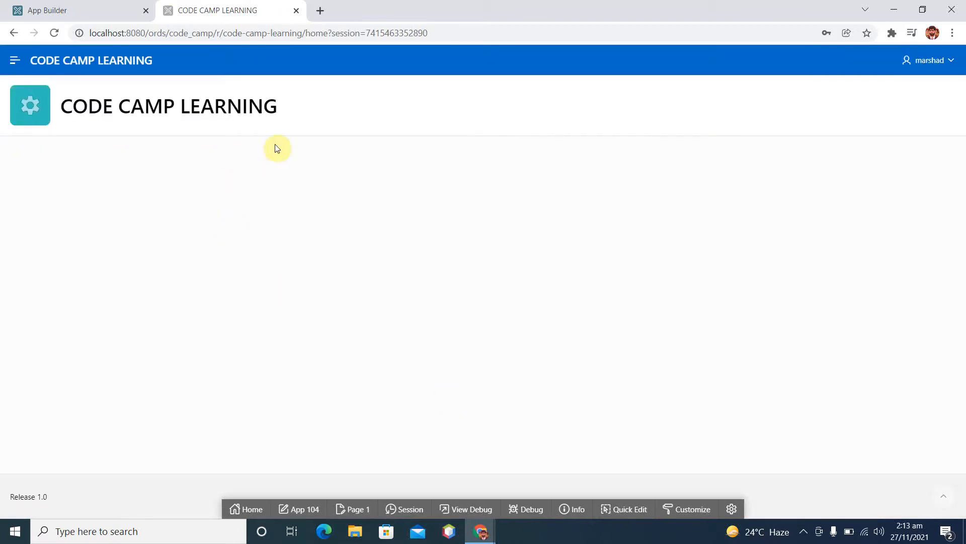
pyautogui.click(14, 62)
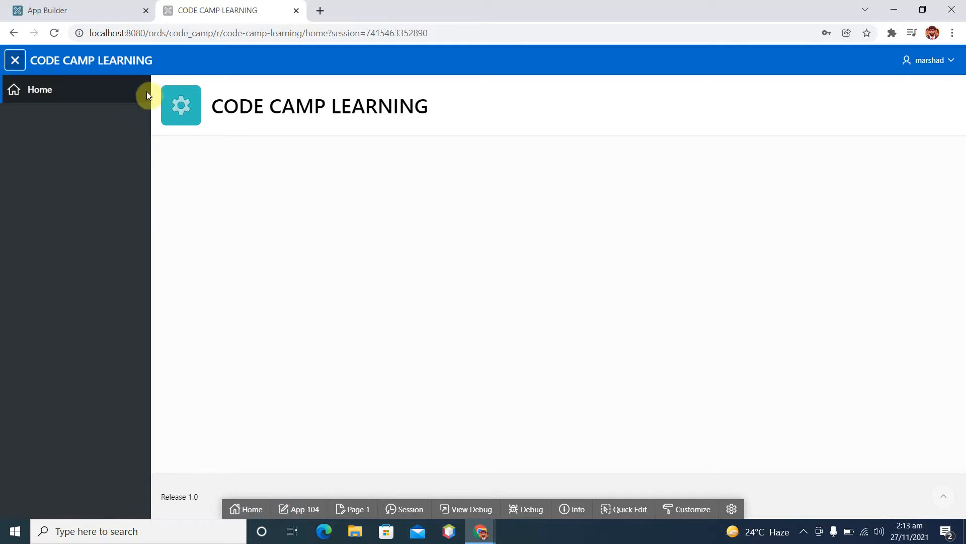
pyautogui.click(238, 192)
pyautogui.click(12, 53)
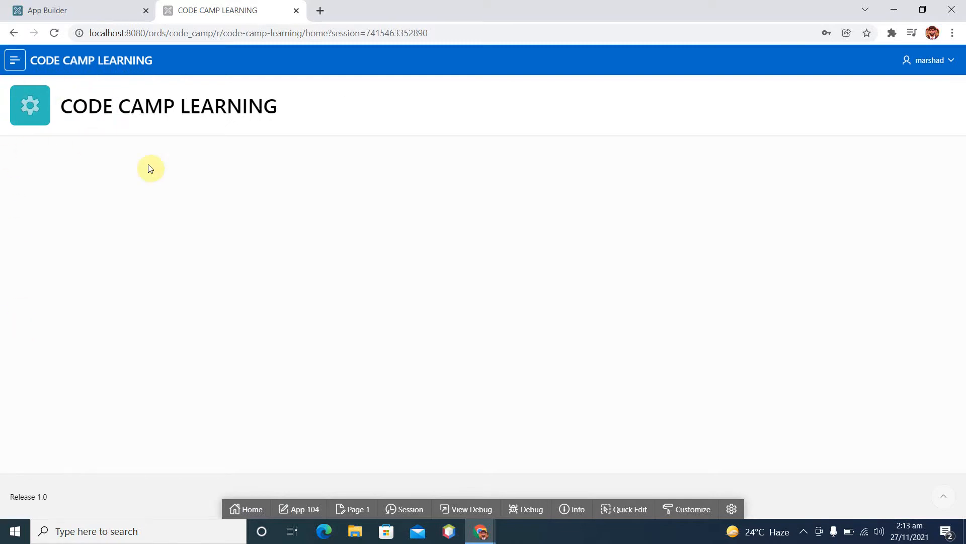
pyautogui.click(950, 60)
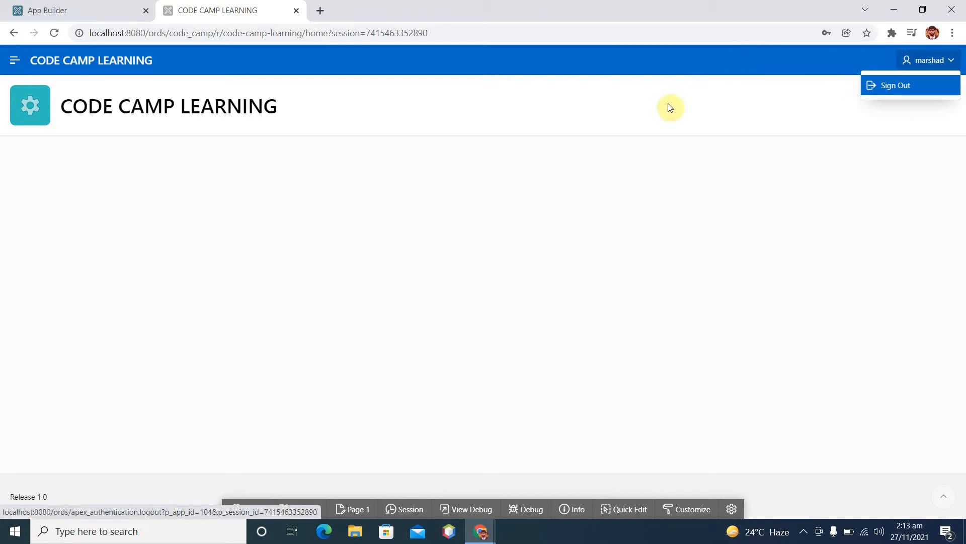
pyautogui.click(836, 134)
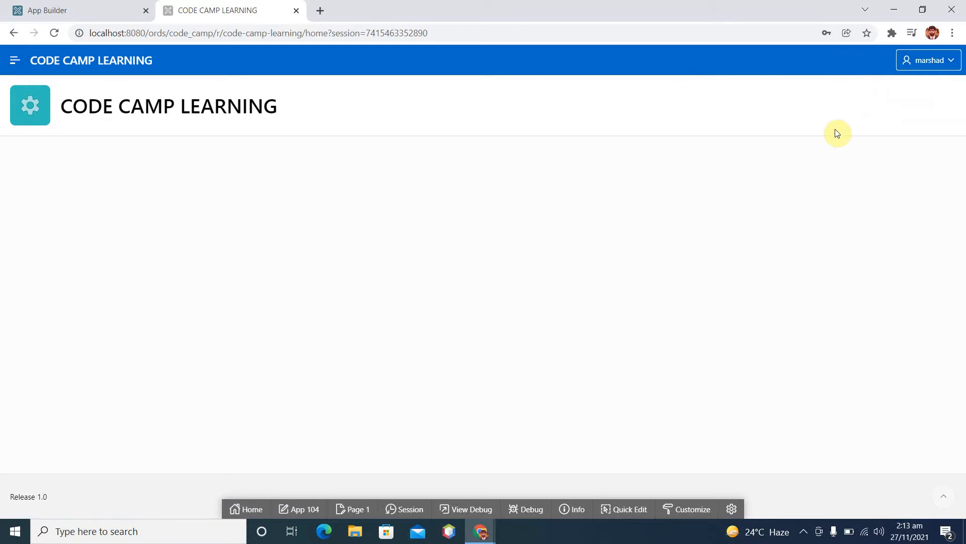
# Step: Sign out of the running CODE CAMP LEARNING app from its account menu
pyautogui.click(113, 10)
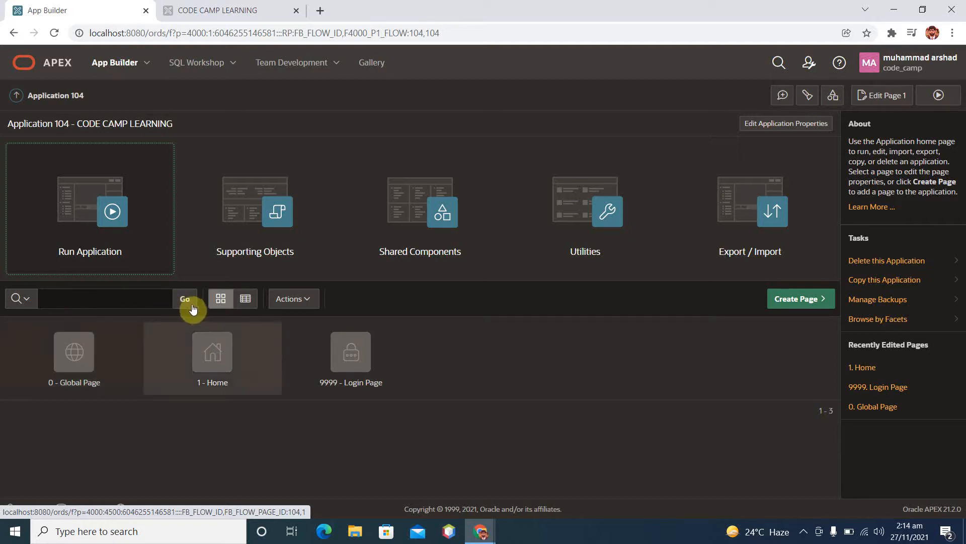
pyautogui.click(217, 10)
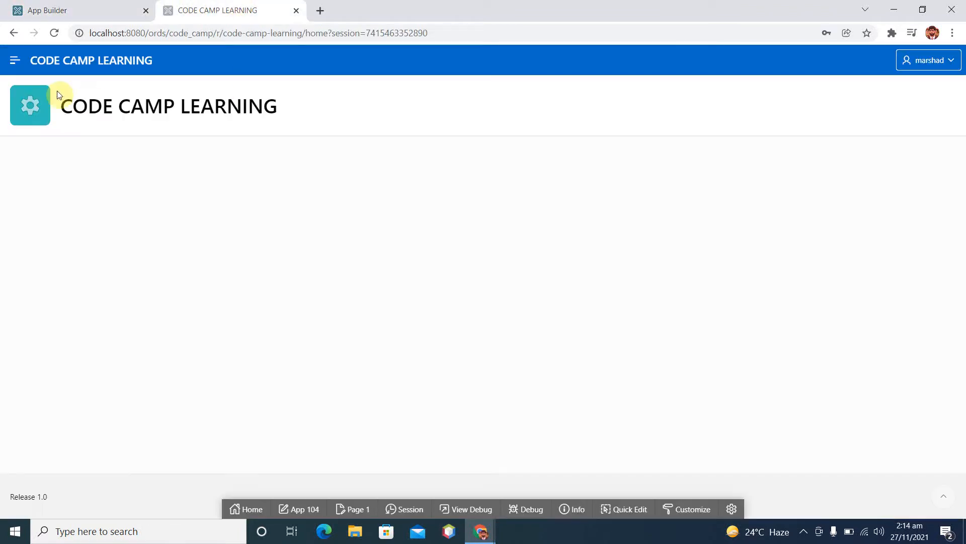
pyautogui.click(103, 8)
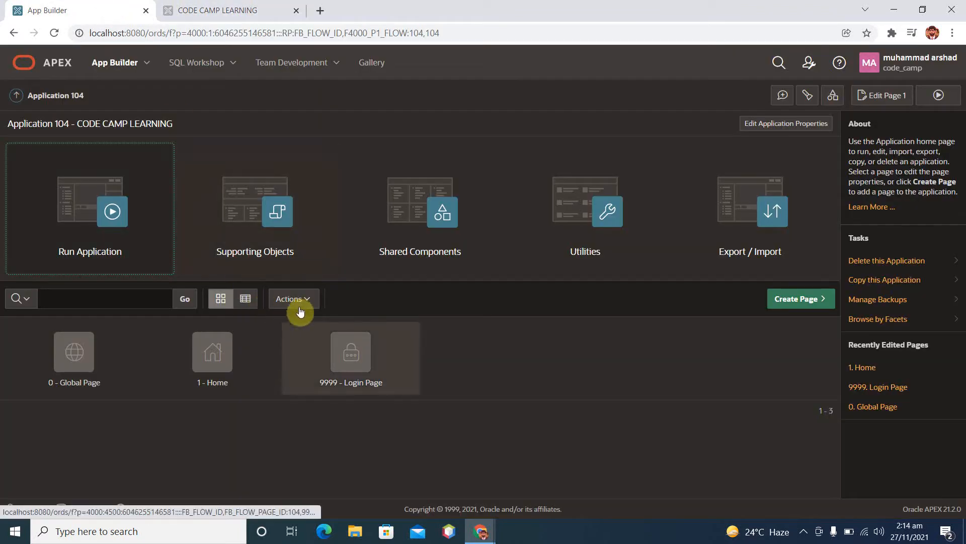
pyautogui.click(224, 9)
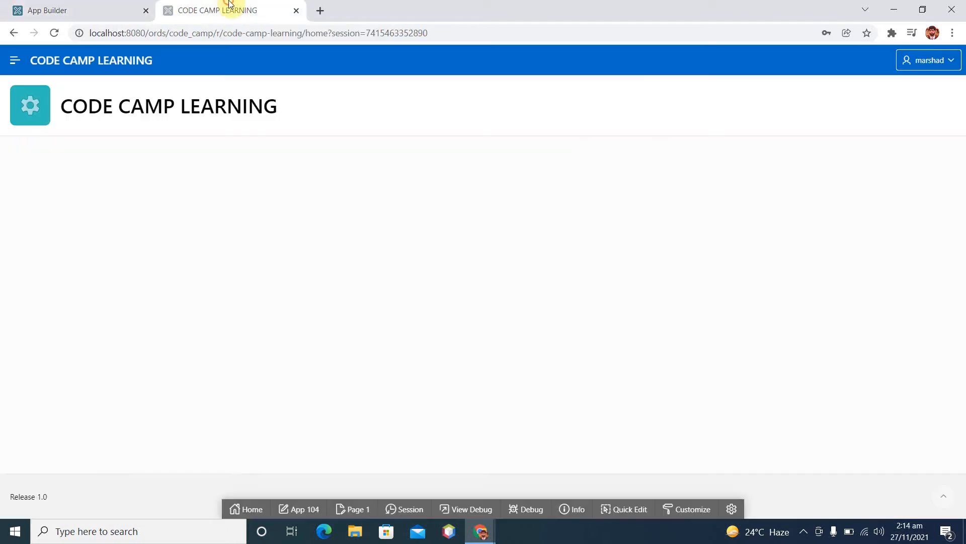
pyautogui.click(931, 60)
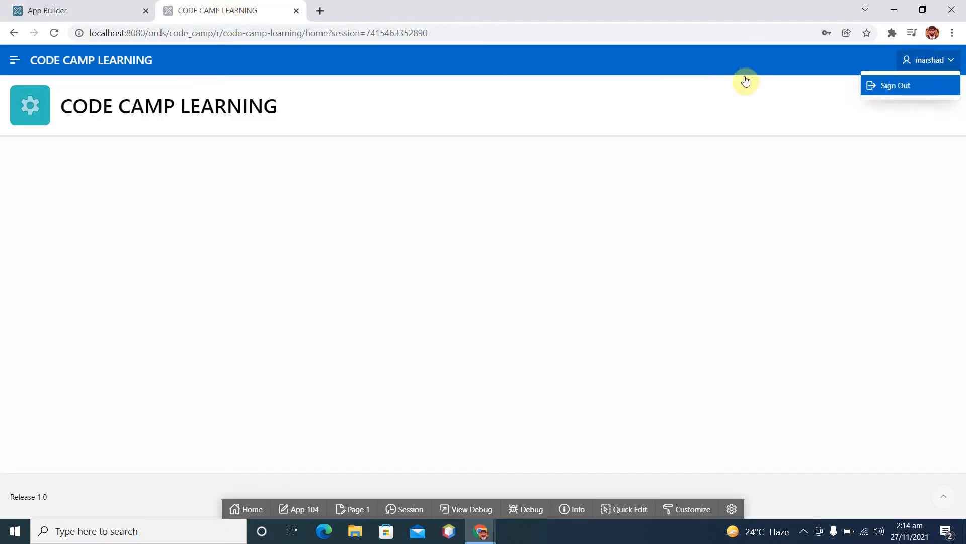
pyautogui.click(898, 90)
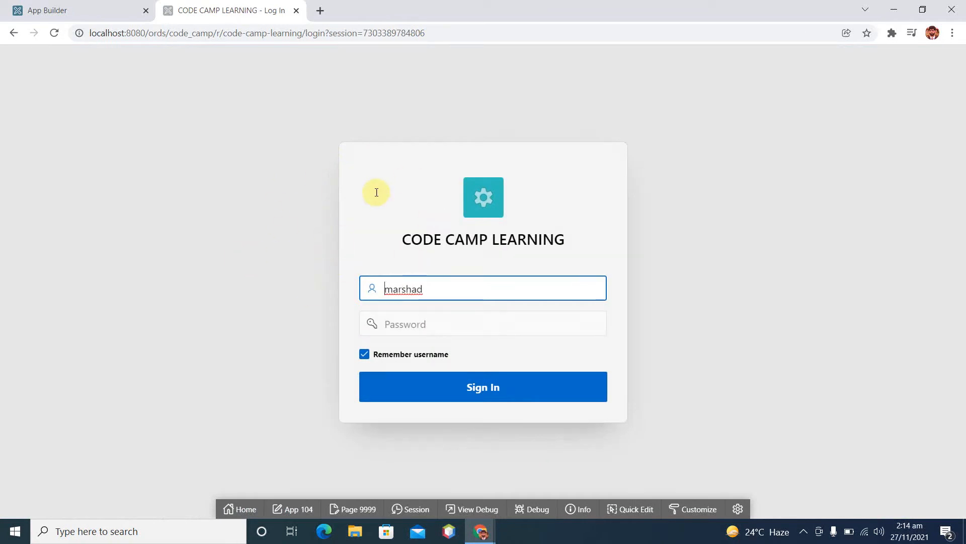
# Step: Go back to application 104 in App Builder and start creating a page
pyautogui.click(115, 6)
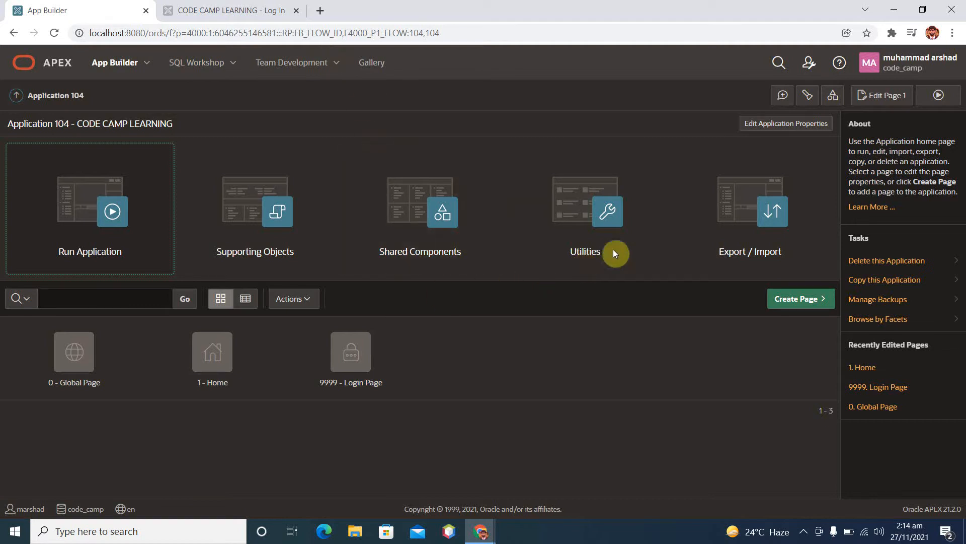
pyautogui.click(796, 300)
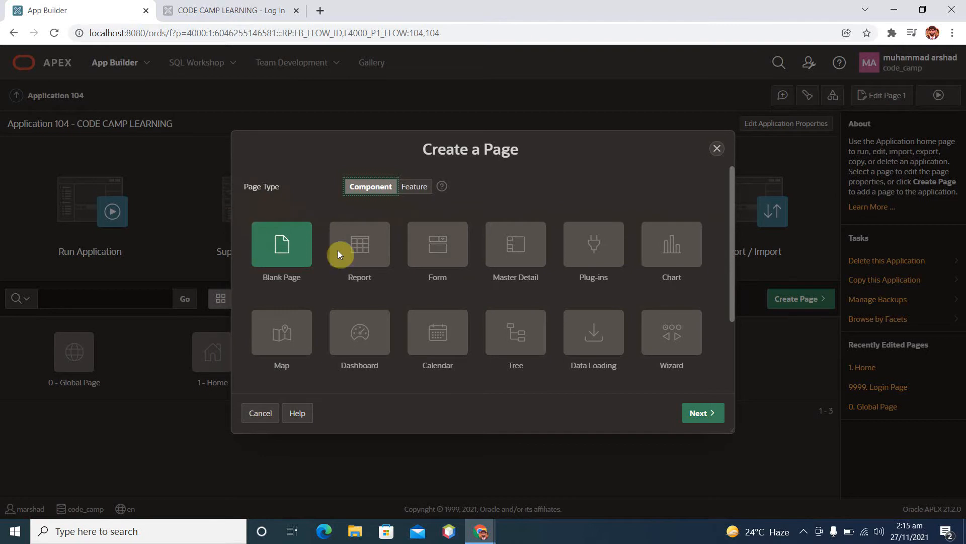
# Step: Choose Blank Page, name it 'Firts page', and advance to the navigation menu settings
pyautogui.click(703, 412)
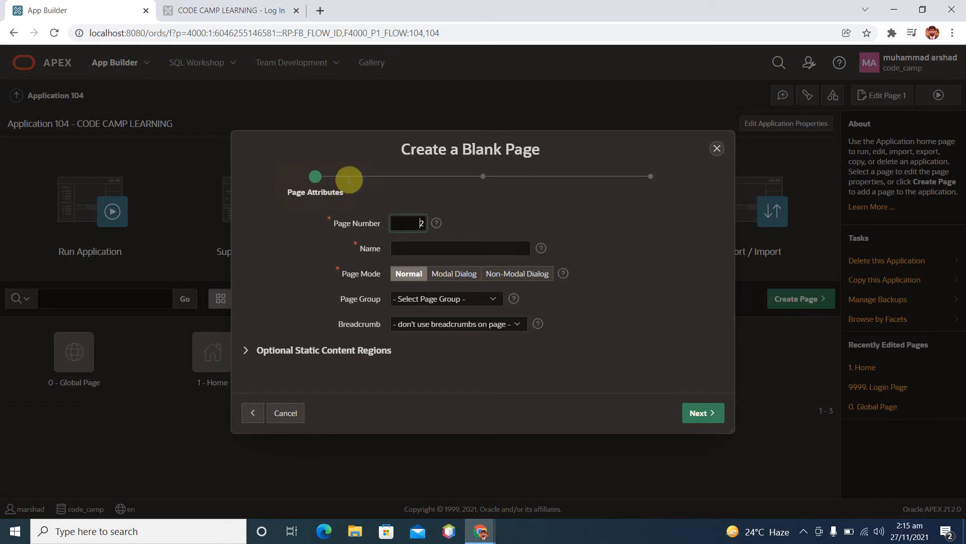
pyautogui.click(410, 245)
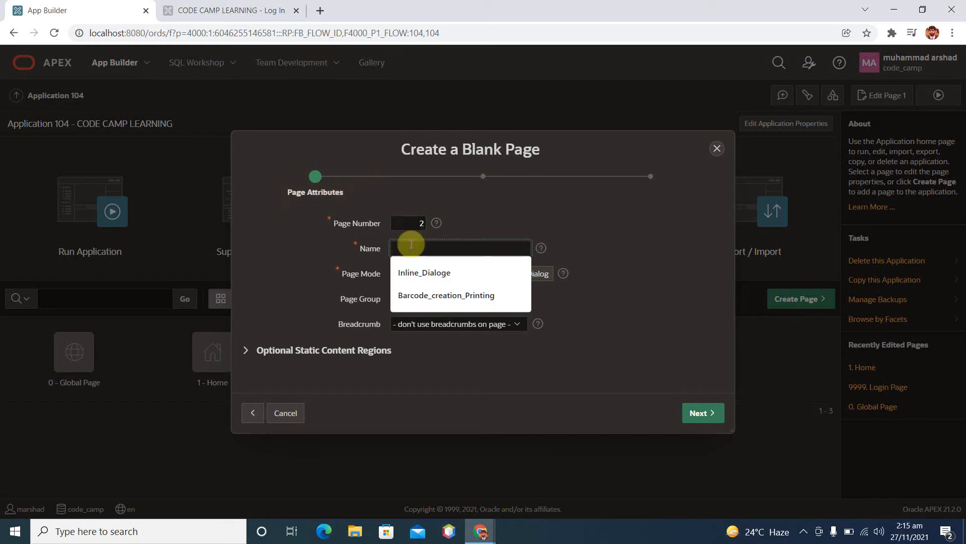
pyautogui.press('Escape')
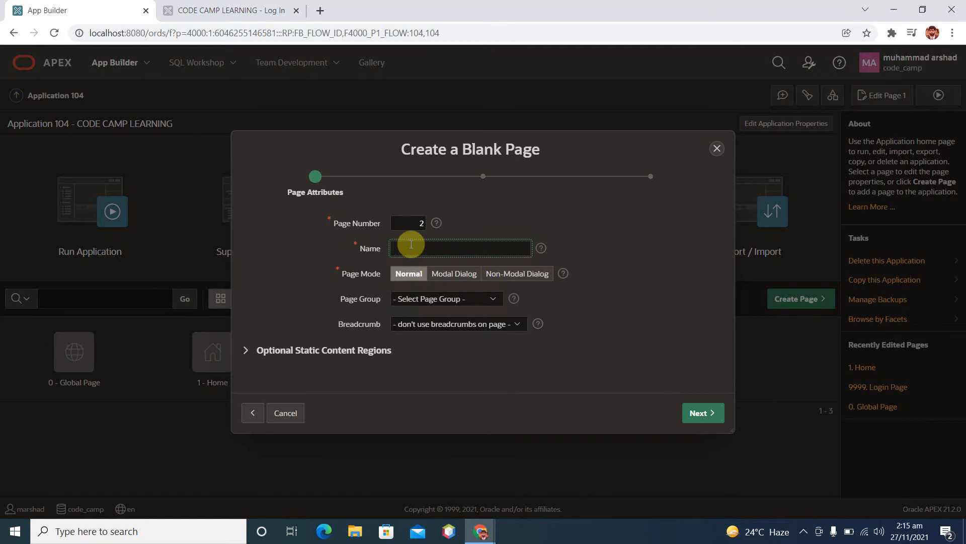
pyautogui.write('Firts page')
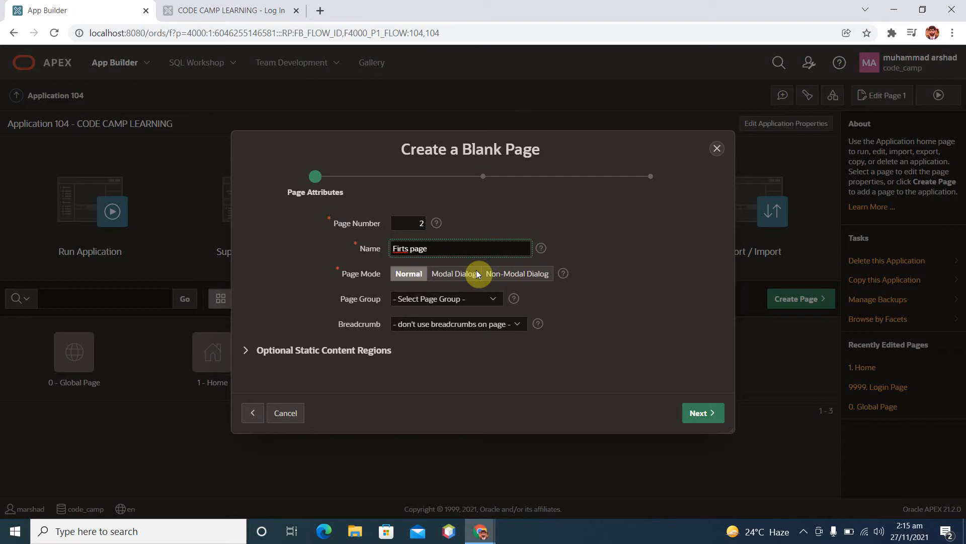
pyautogui.click(495, 299)
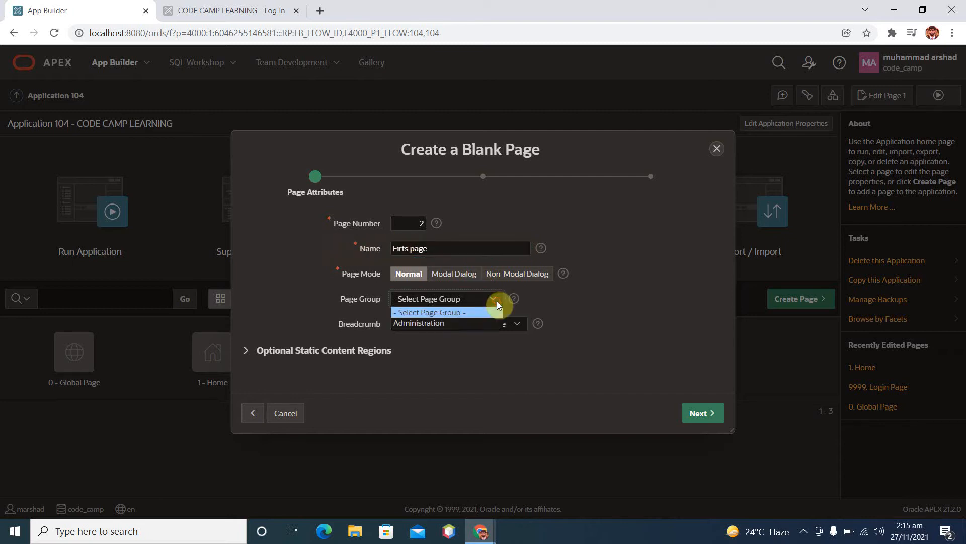
pyautogui.click(497, 301)
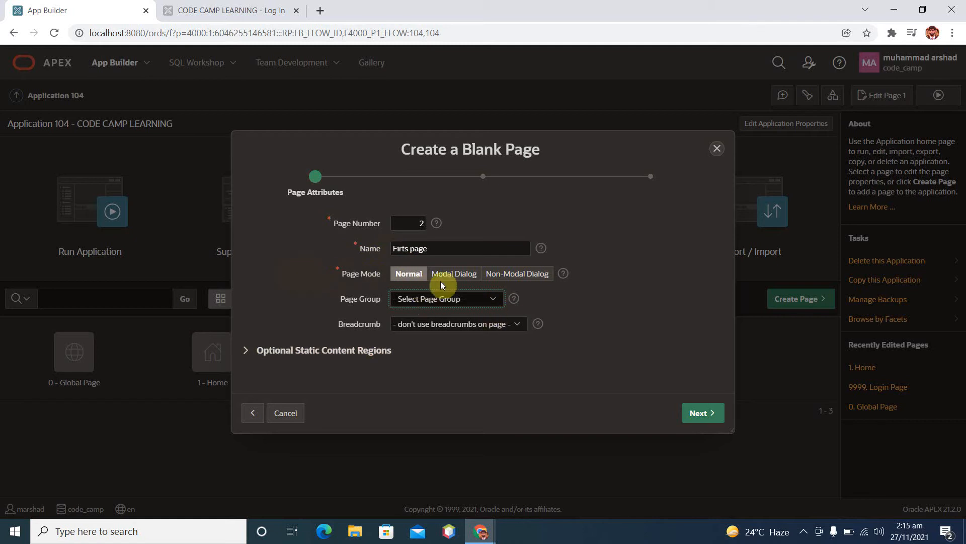
pyautogui.click(691, 415)
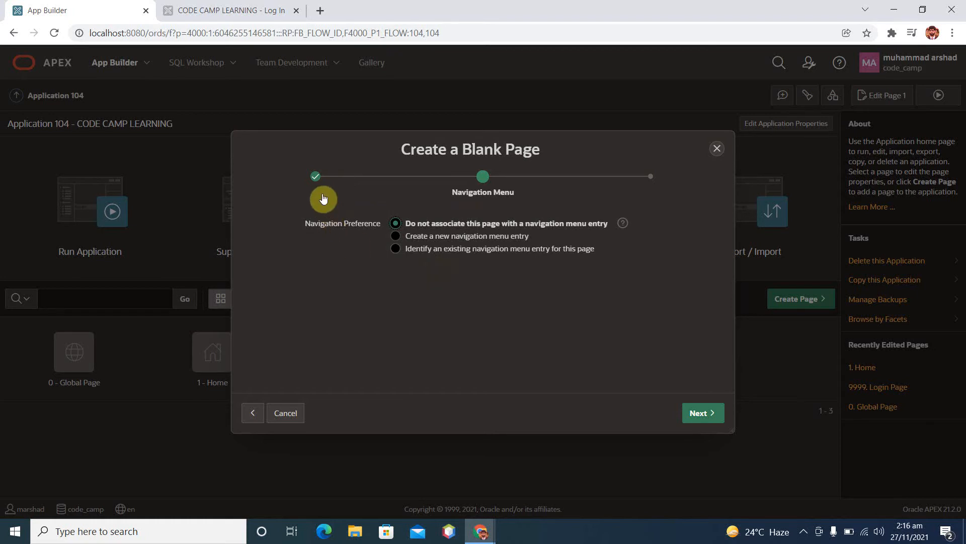
# Step: Create a new navigation menu entry named 'Firts page' and advance to Confirm
pyautogui.click(395, 236)
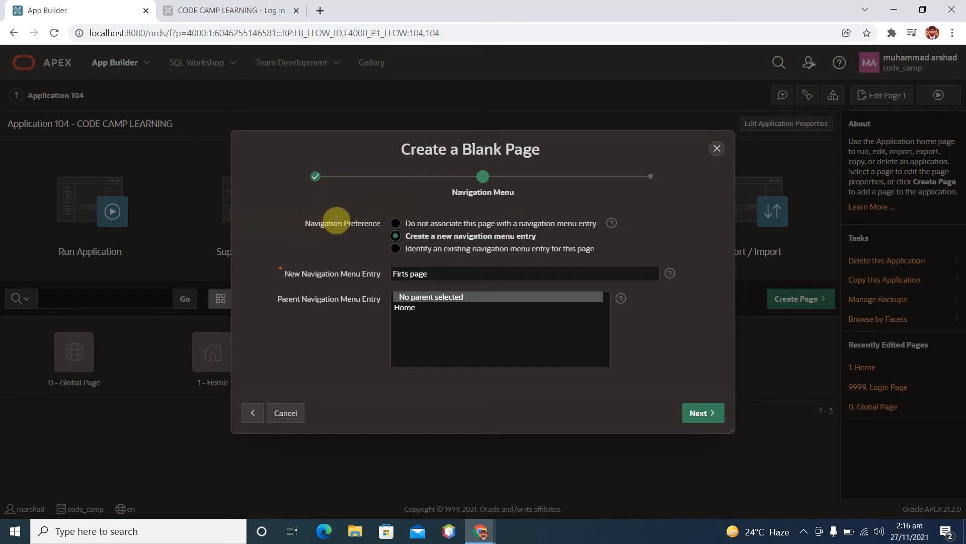
pyautogui.click(440, 276)
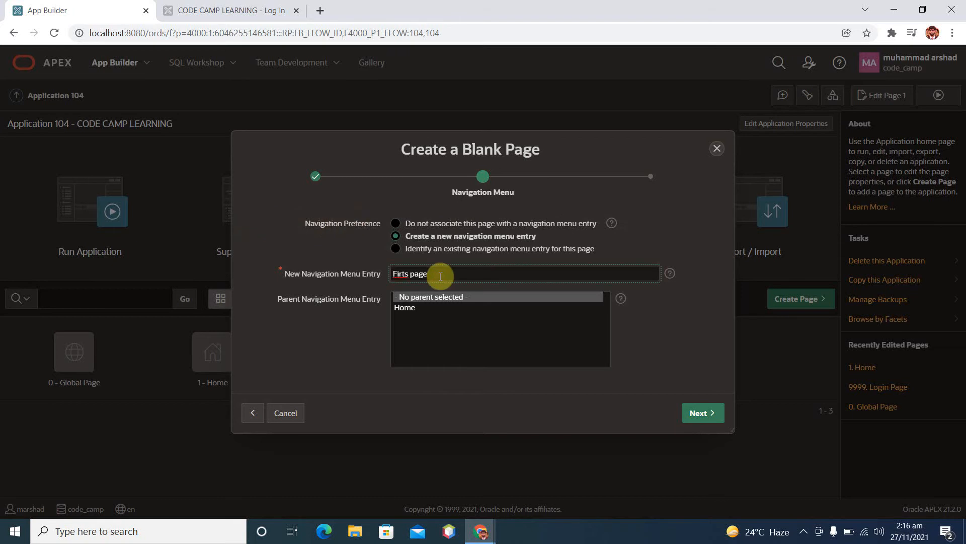
pyautogui.click(307, 336)
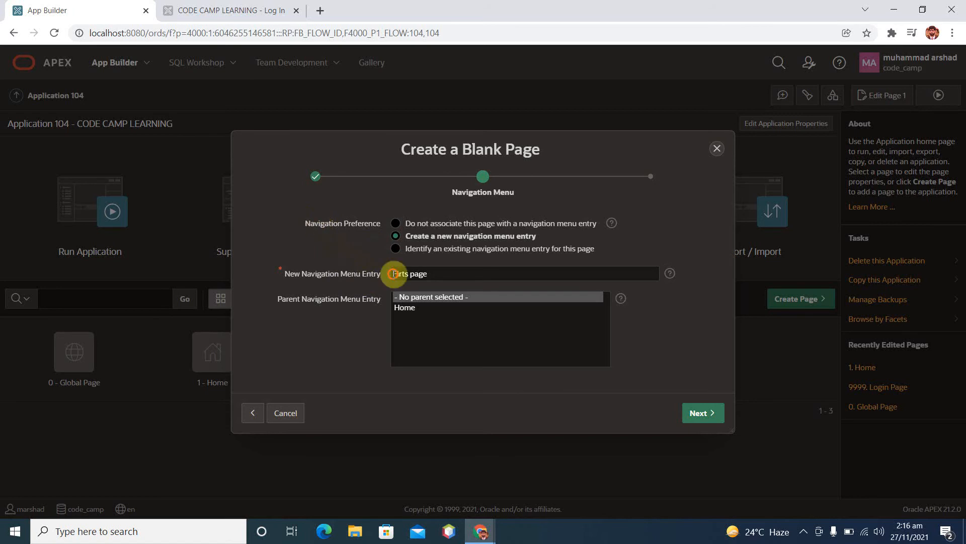
pyautogui.moveTo(420, 273); pyautogui.dragTo(352, 217)
pyautogui.click(438, 272)
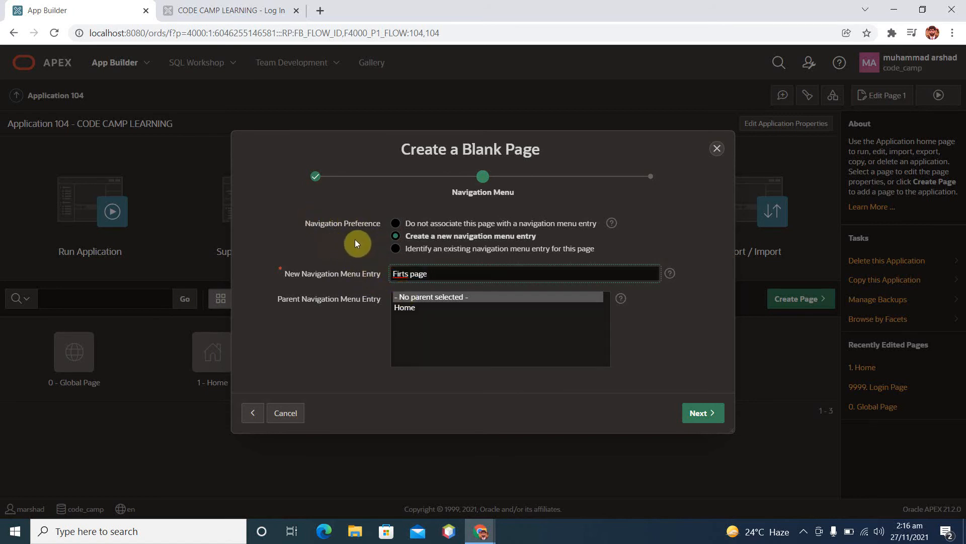
pyautogui.click(692, 411)
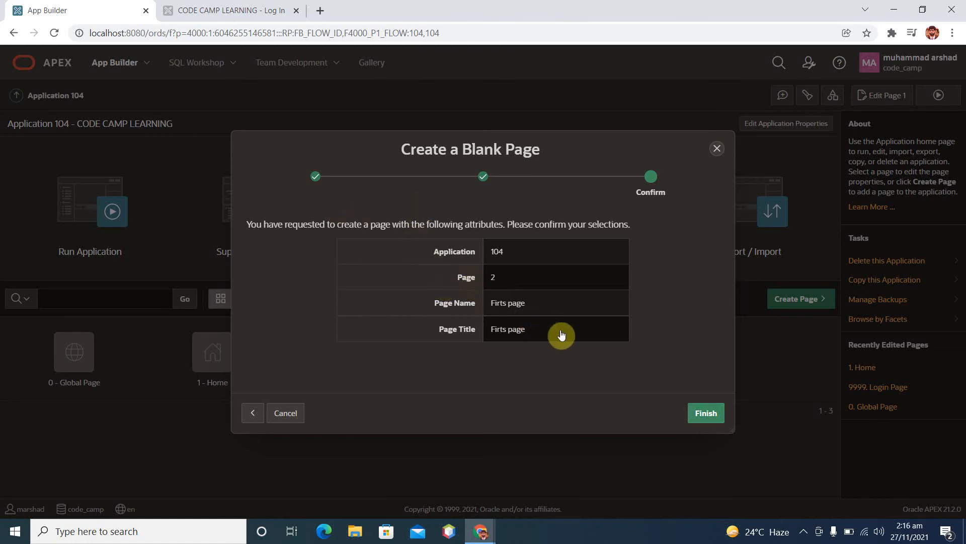
# Step: Finish creating page 2 'Firts page', dismiss the notice, and run the application
pyautogui.click(703, 414)
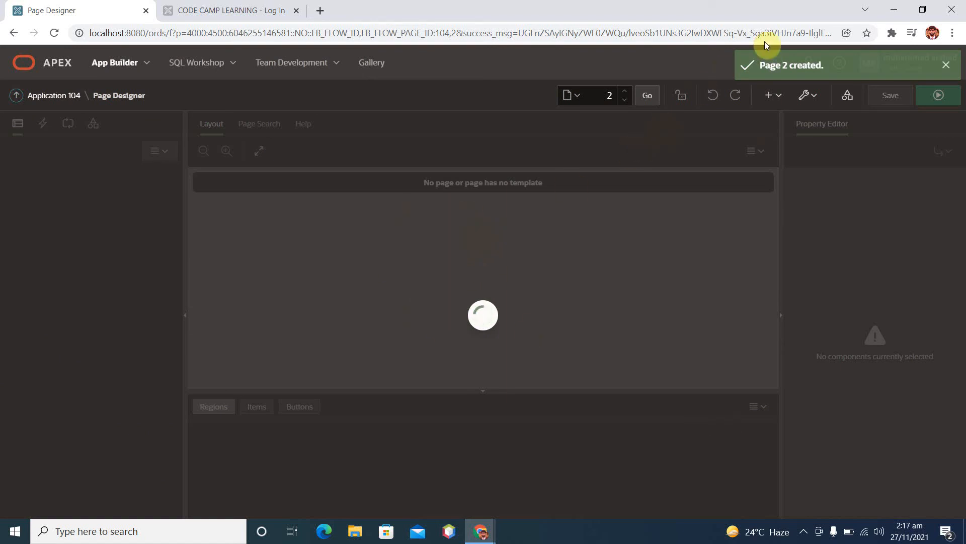
pyautogui.click(945, 69)
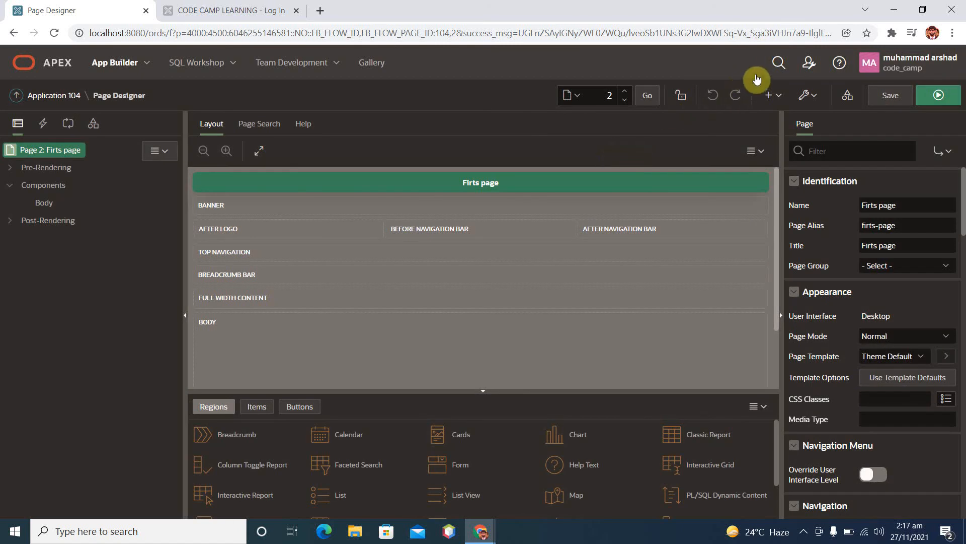
pyautogui.click(944, 93)
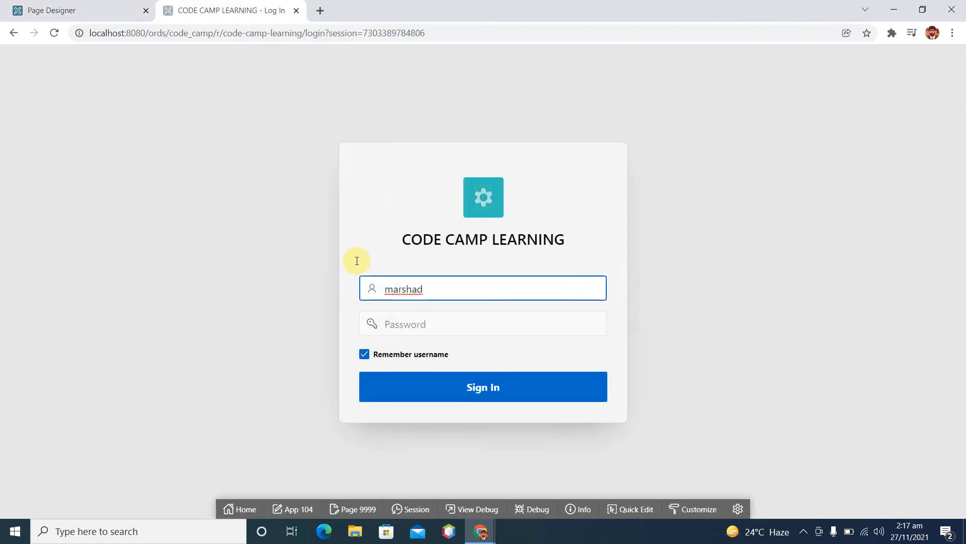
# Step: Log back in with the account password and open Firts page from the navigation menu
pyautogui.click(443, 326)
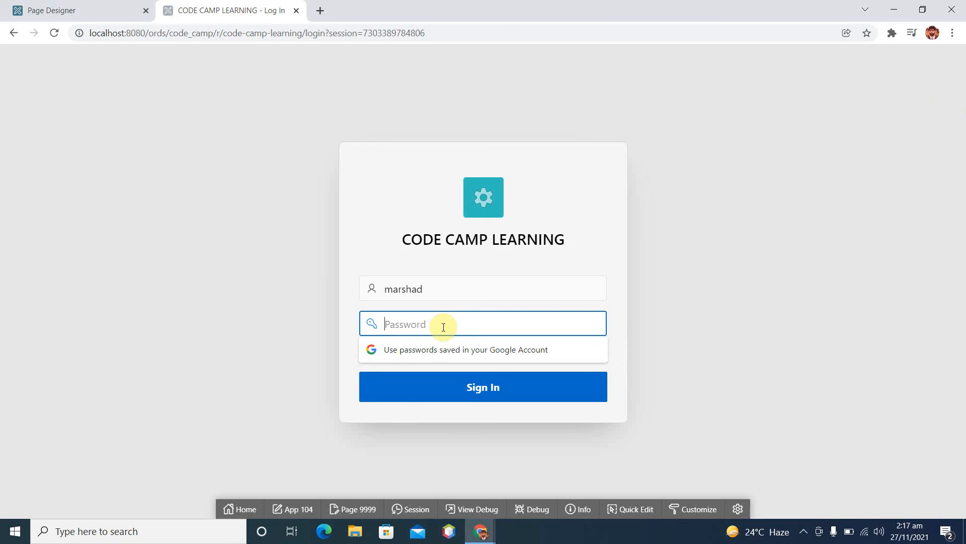
pyautogui.write('****')
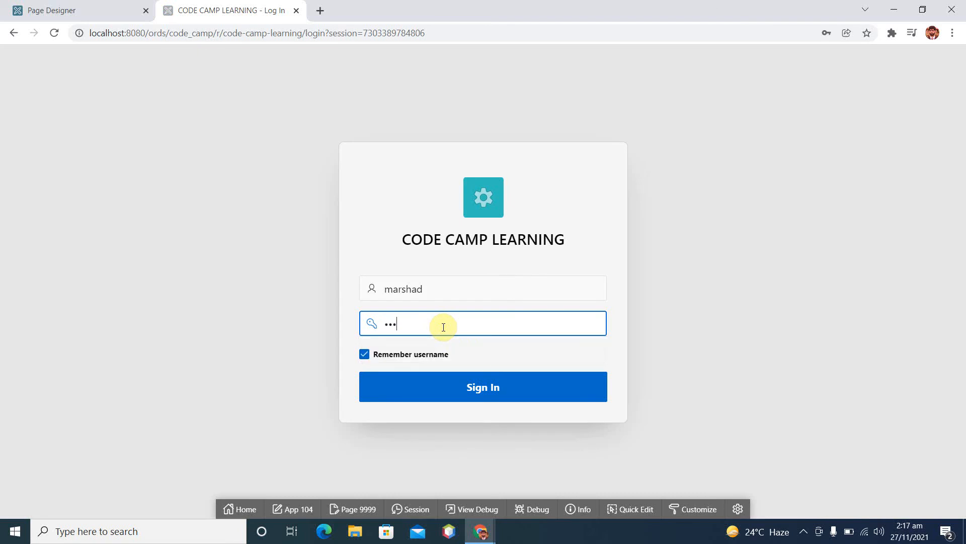
pyautogui.write('****')
pyautogui.press('Return')
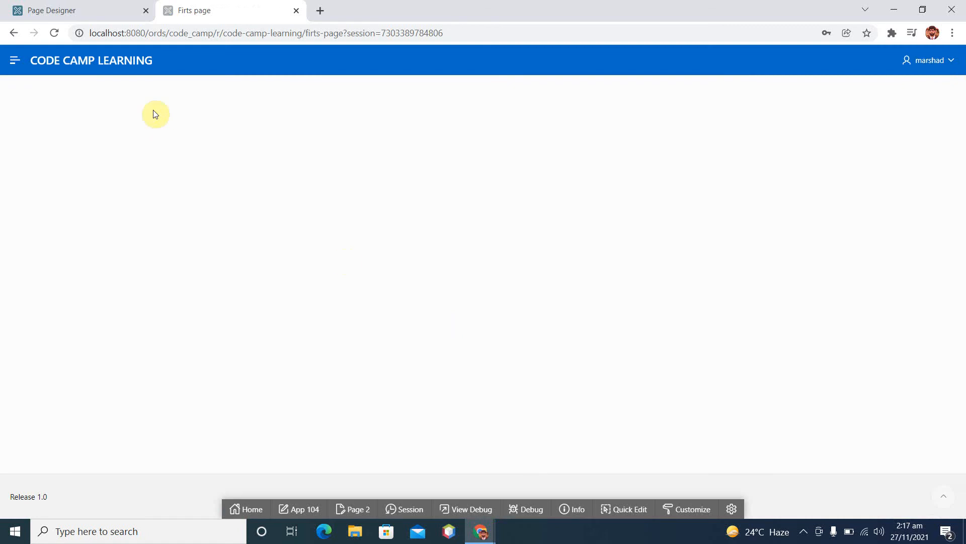
pyautogui.click(16, 60)
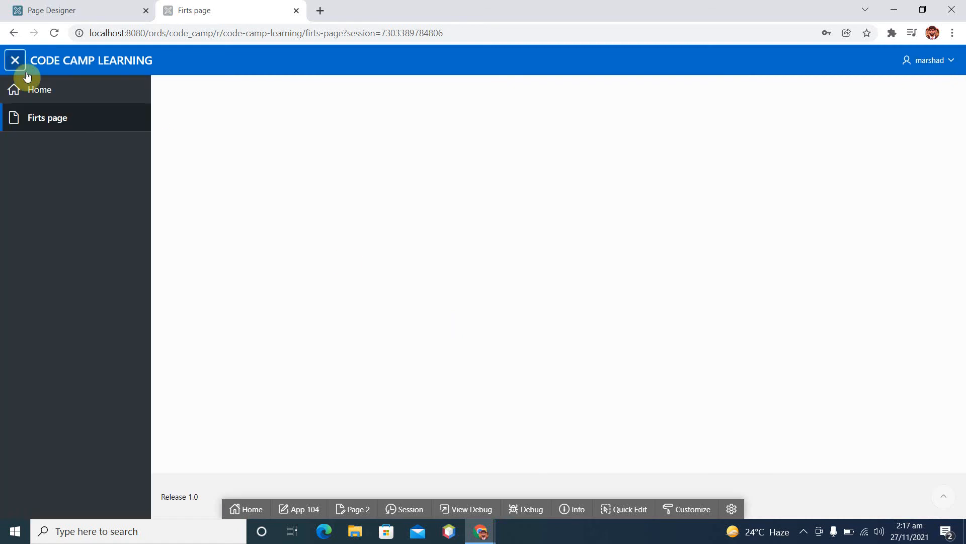
pyautogui.click(54, 120)
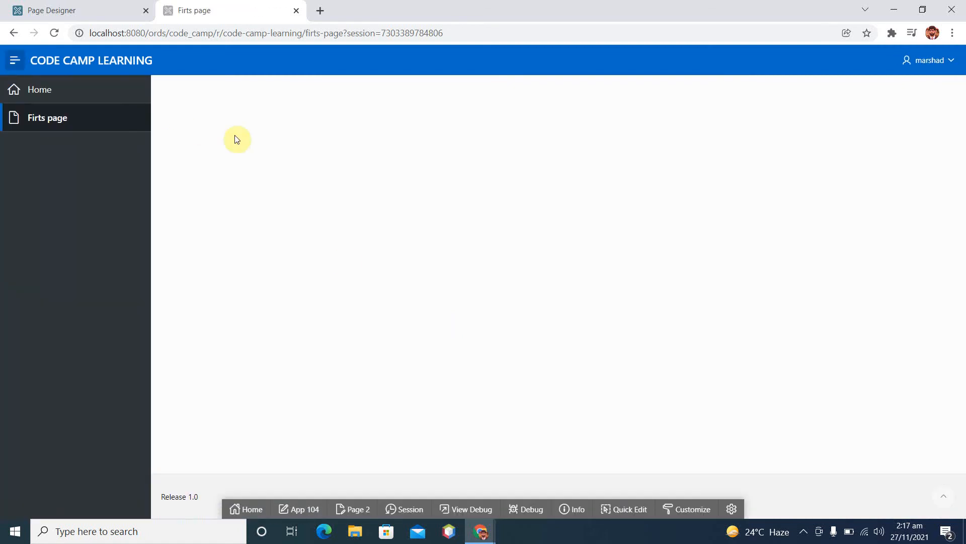